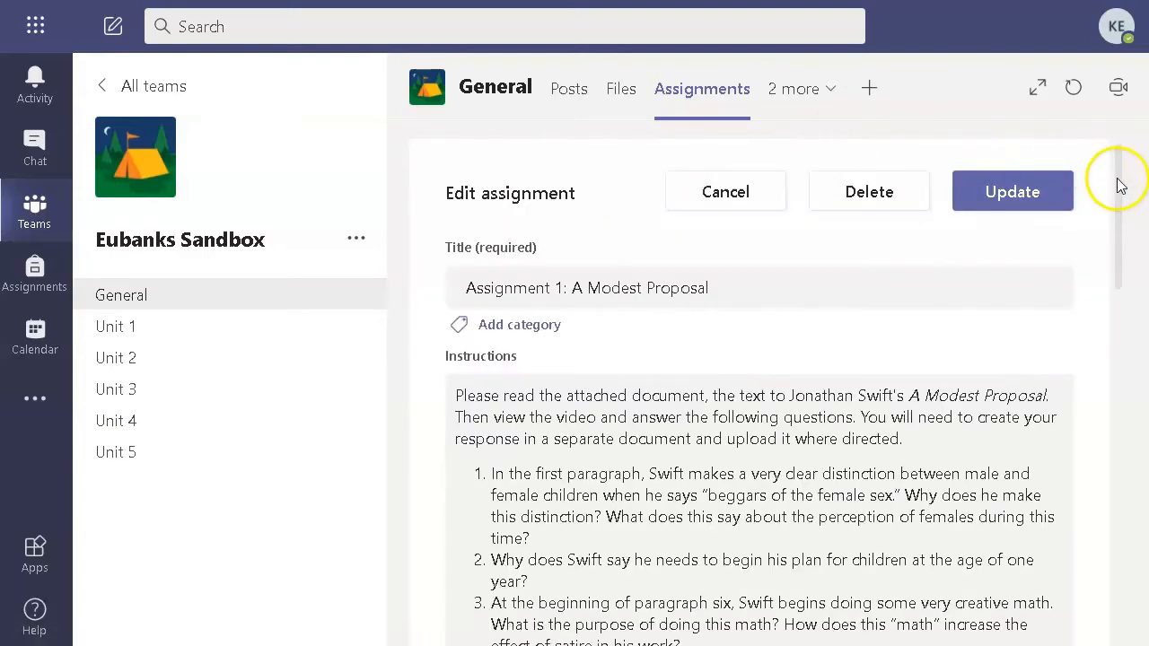
Start creating a new rubric for the assignment "Assignment 1: A Modest Proposal"
left_click_drag(1118, 184, 1110, 452)
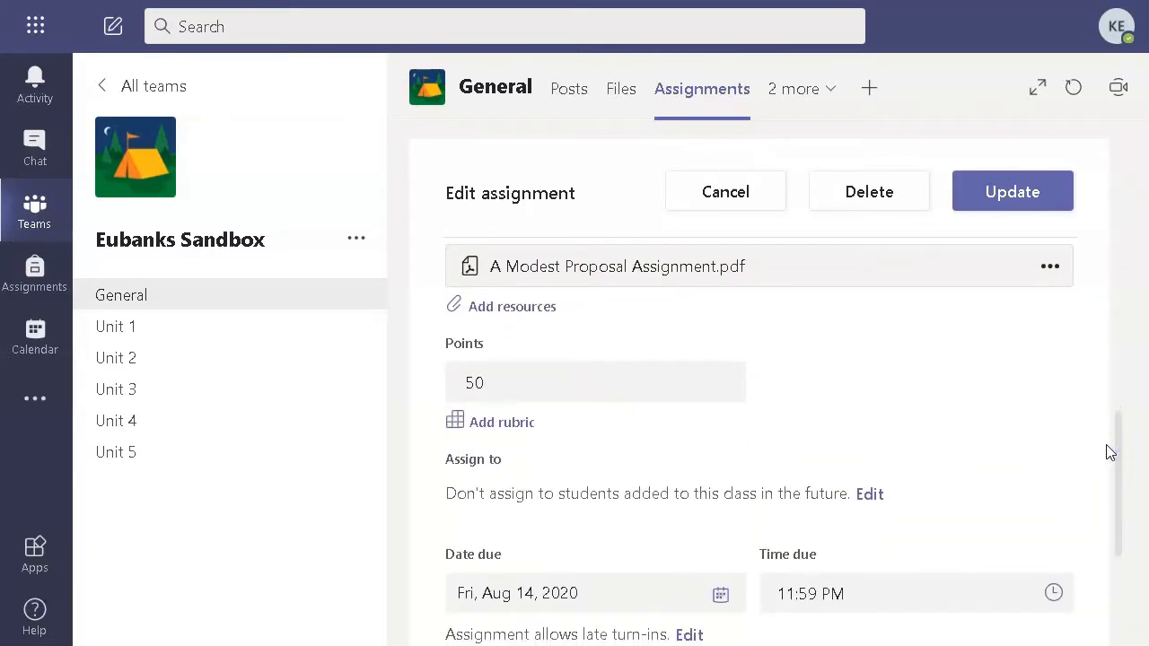
left_click(504, 429)
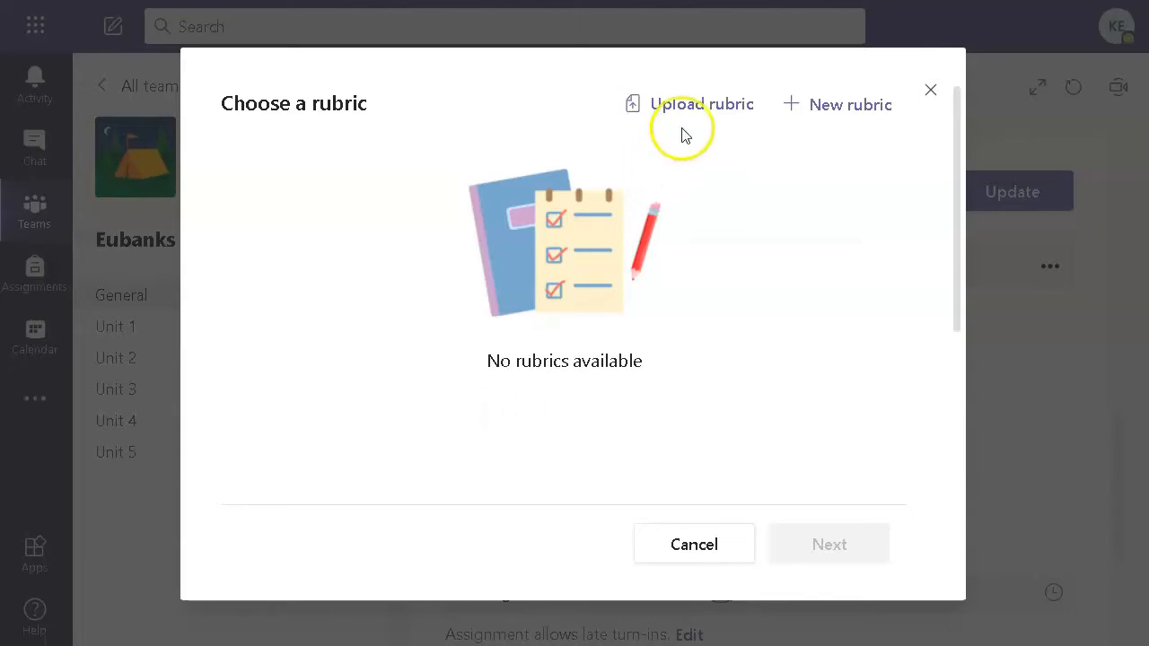
left_click(704, 100)
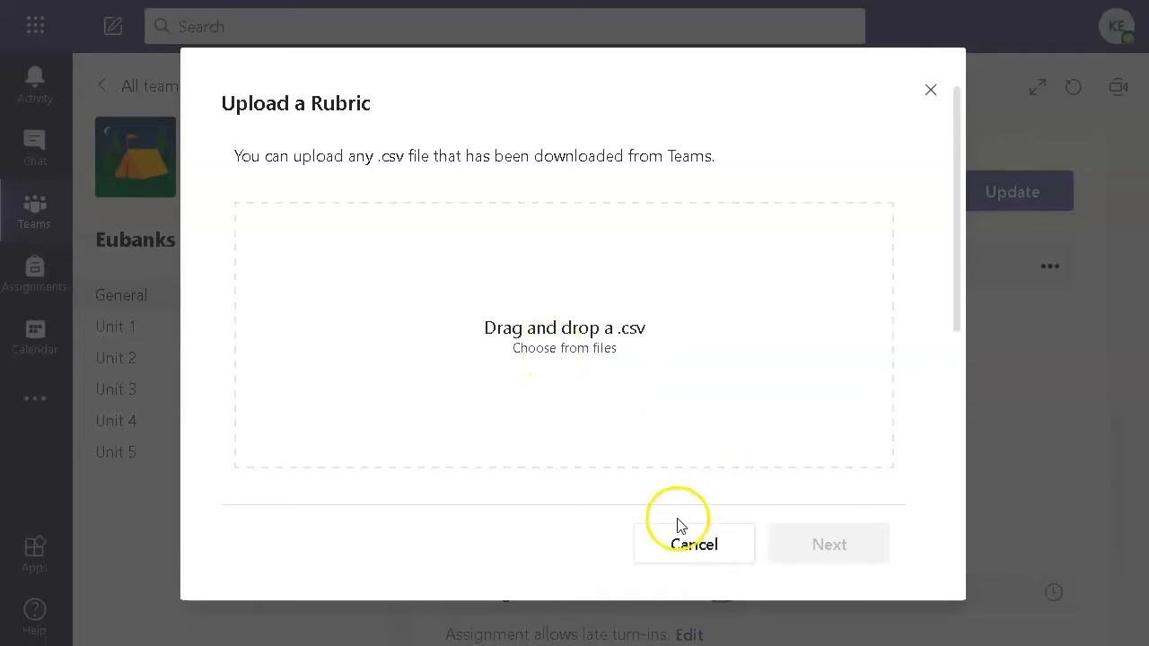
left_click(689, 545)
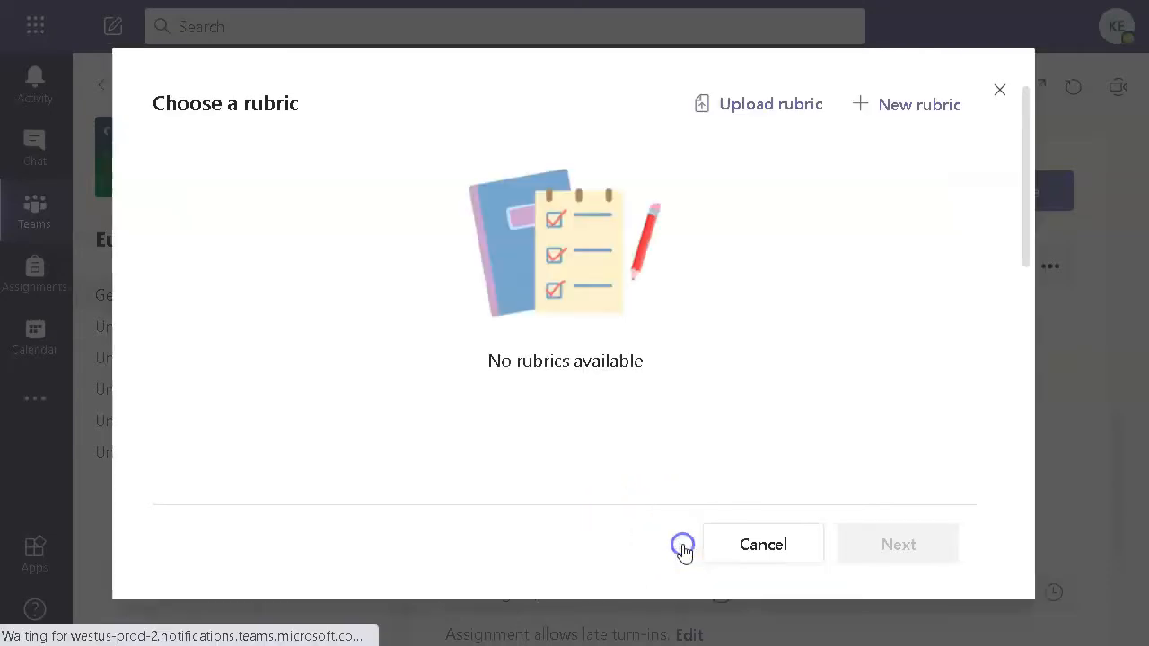
left_click(913, 119)
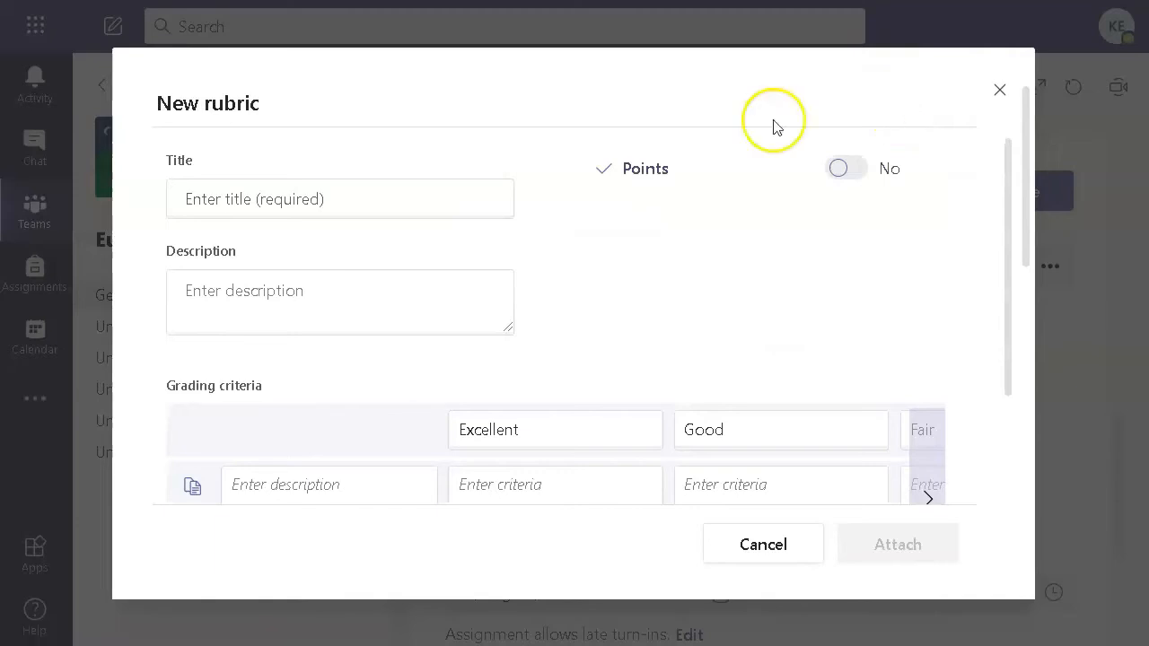
Title the new rubric "Writing Rubric"
left_click(334, 200)
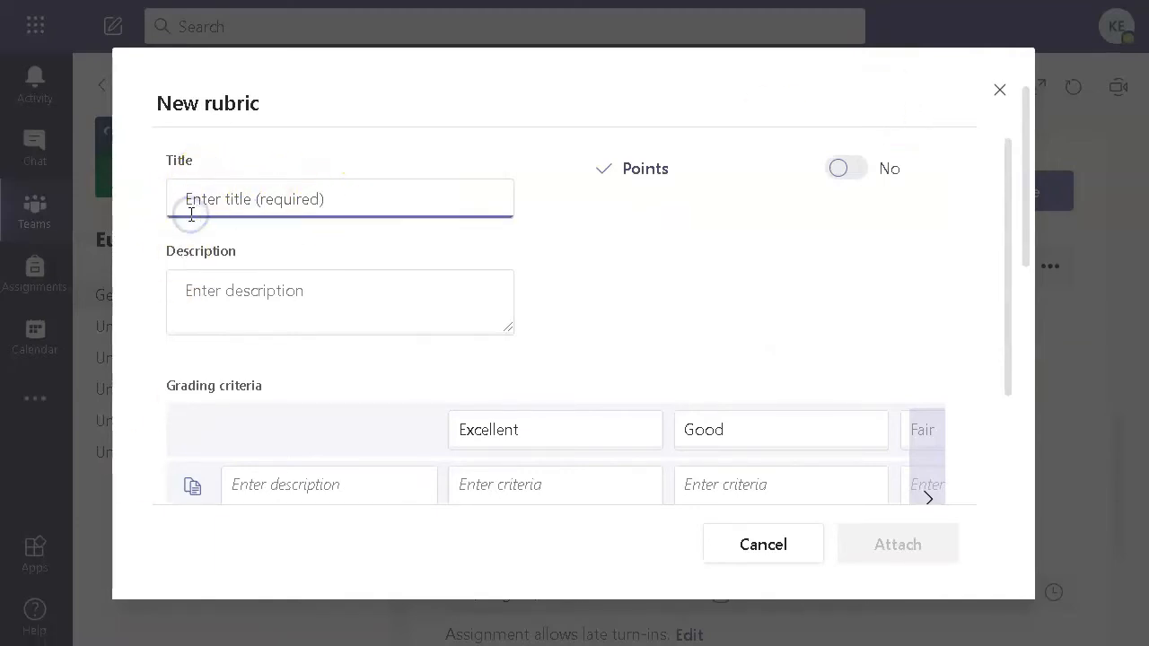
type("Writing")
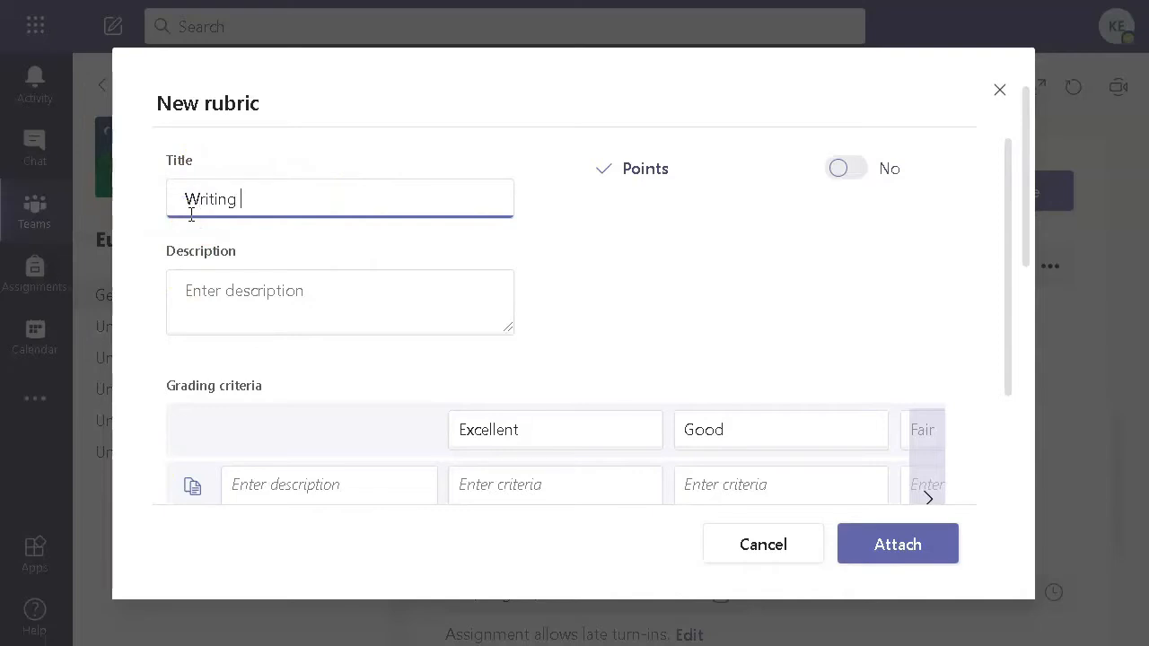
type(" Rubric")
Enter the rubric description "This rubric will inform you of areas of strengths and weaknesses in your writing."
left_click(187, 288)
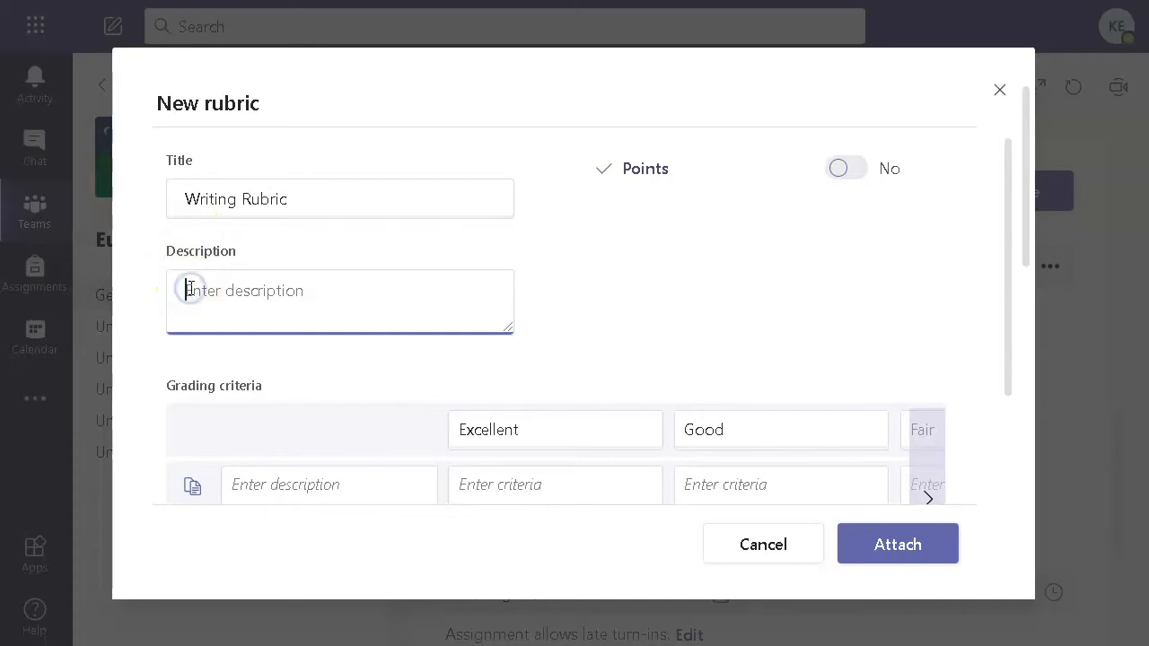
type("This")
type("rubric wi")
type("ll inform areas of str")
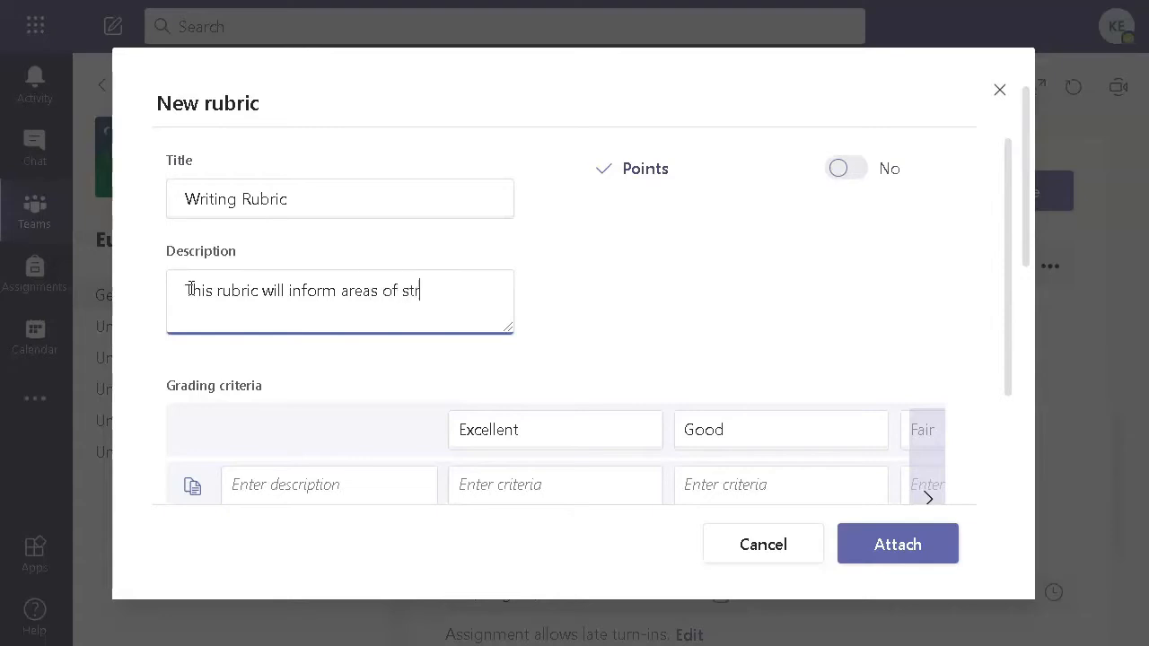
type("engths and weaknesse")
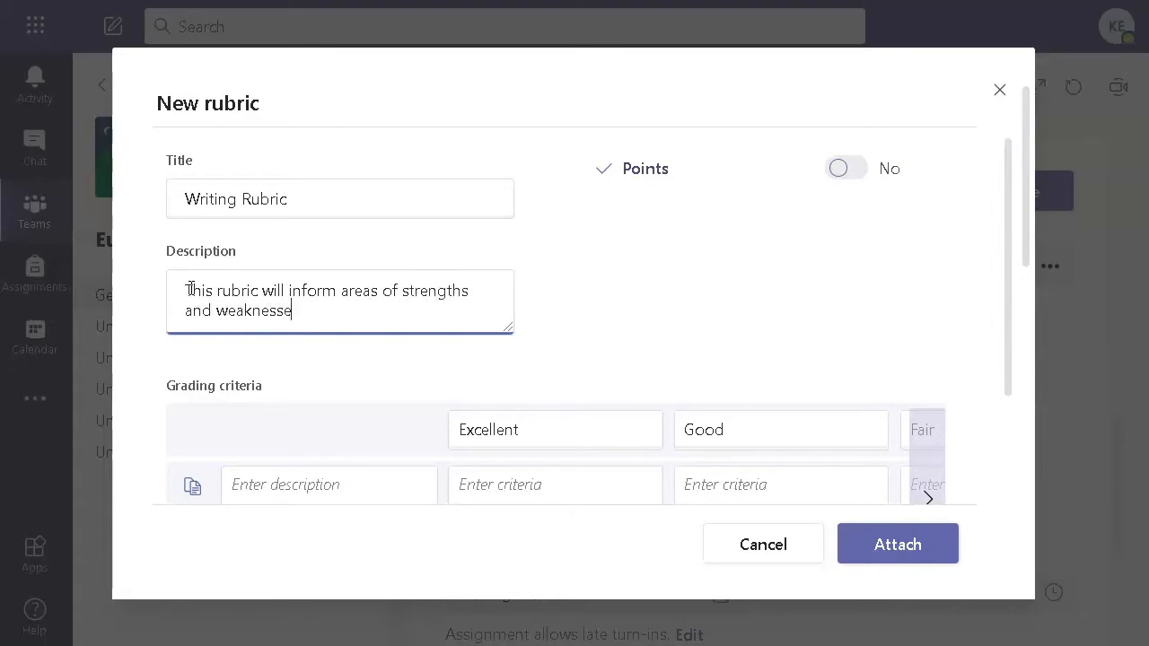
type("s in your writing.")
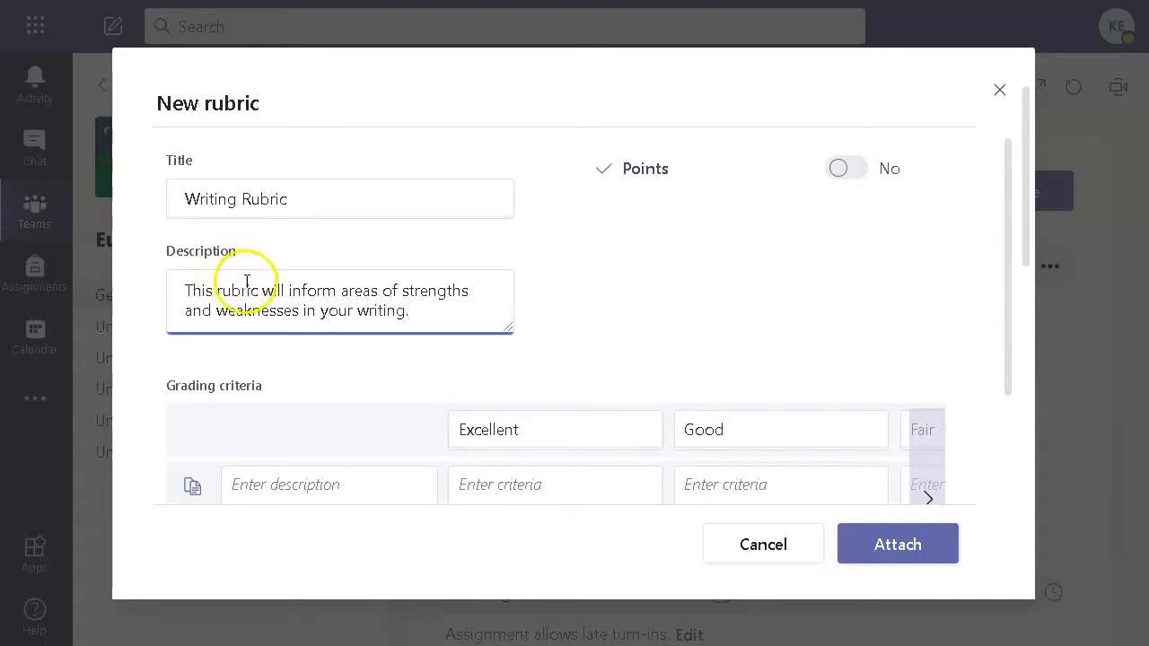
left_click(342, 298)
left_click(342, 291)
type("you of")
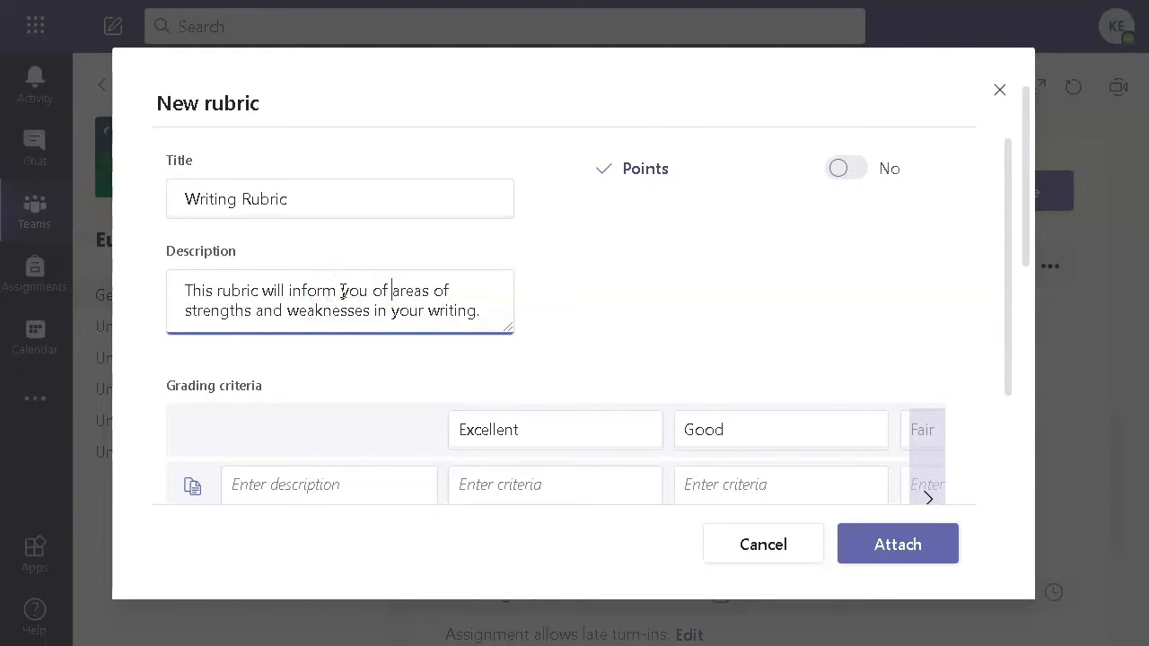
Enable points for the rubric so that each rating level carries a point value
left_click(845, 166)
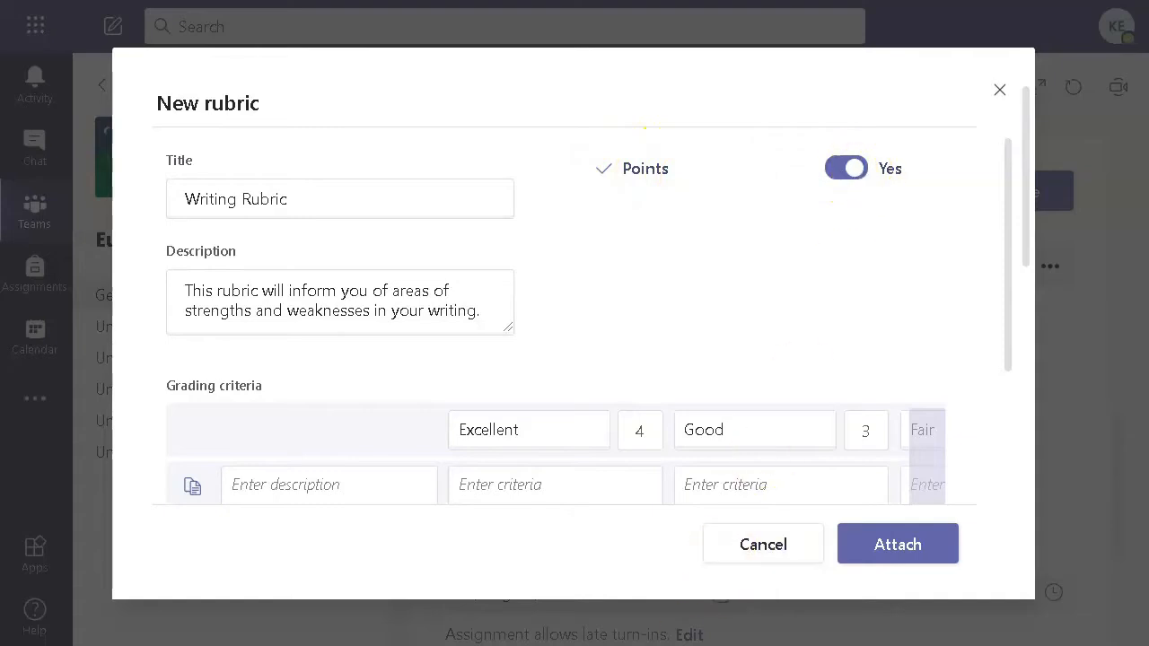
mouse_move(718, 645)
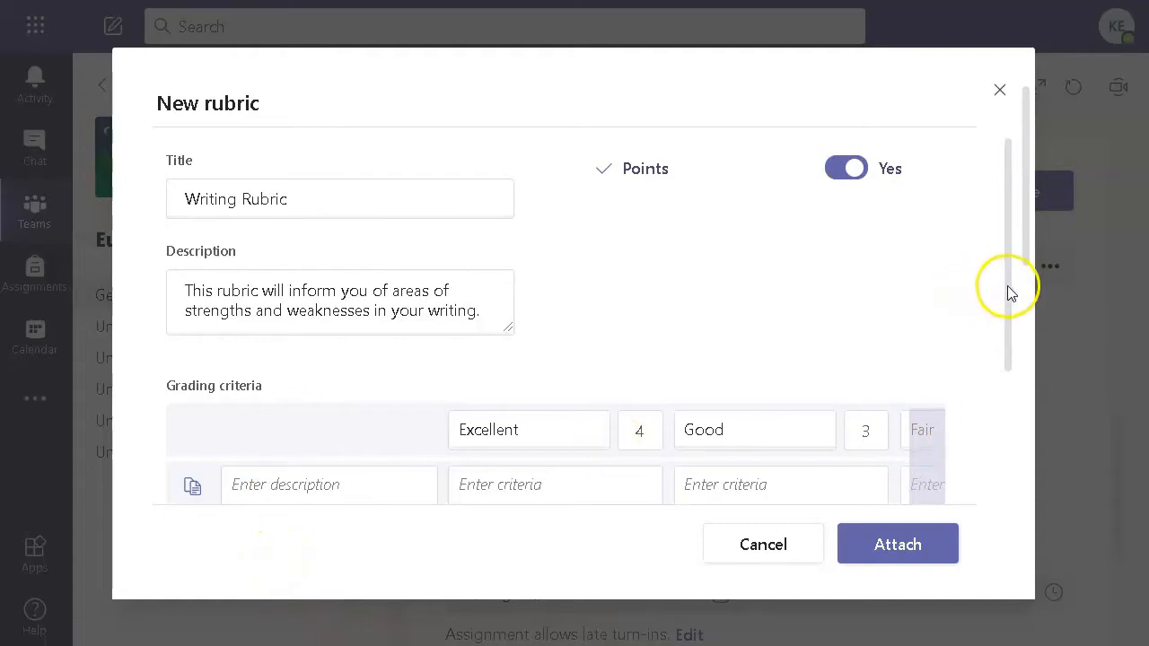
left_click_drag(1007, 302, 1003, 257)
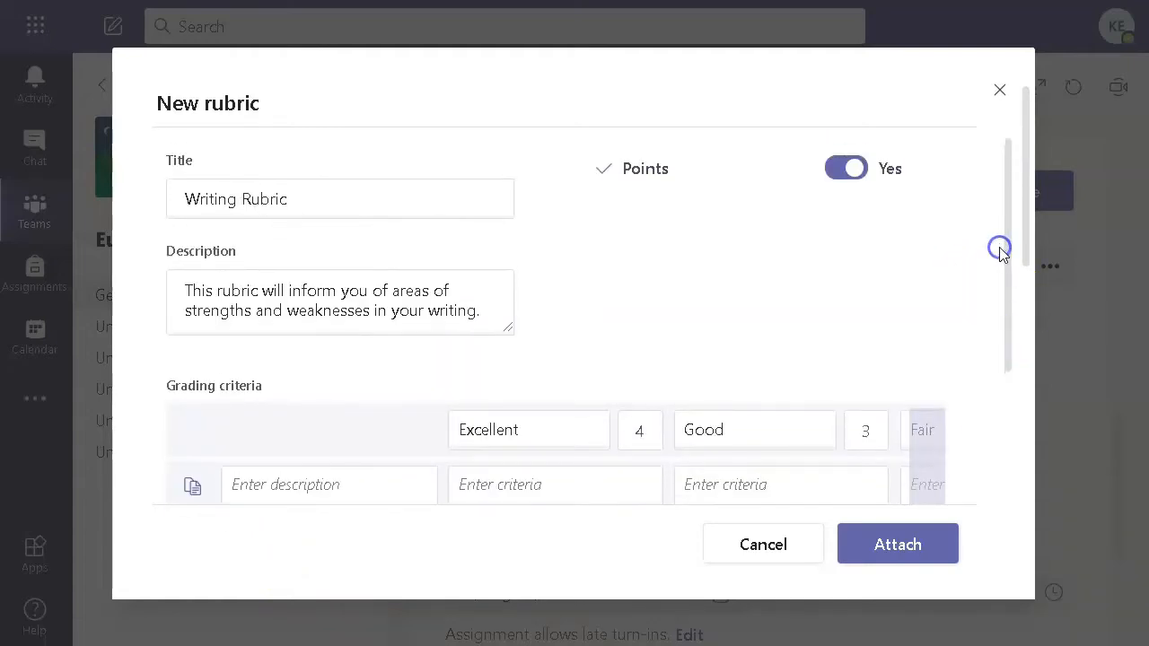
left_click(853, 175)
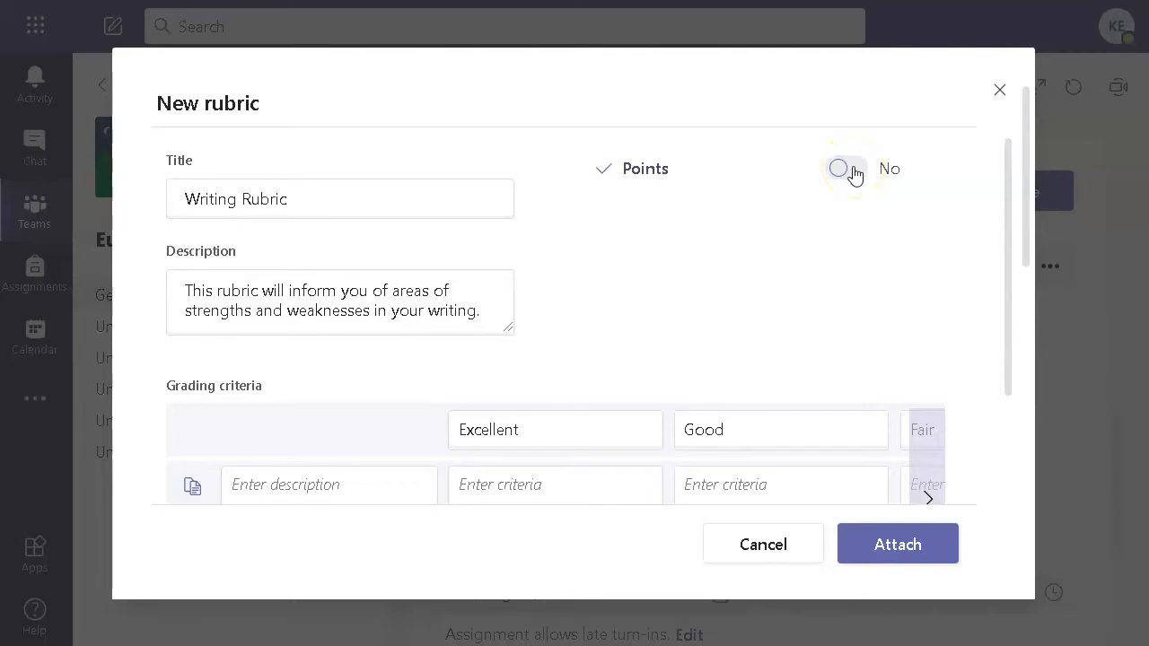
left_click(854, 175)
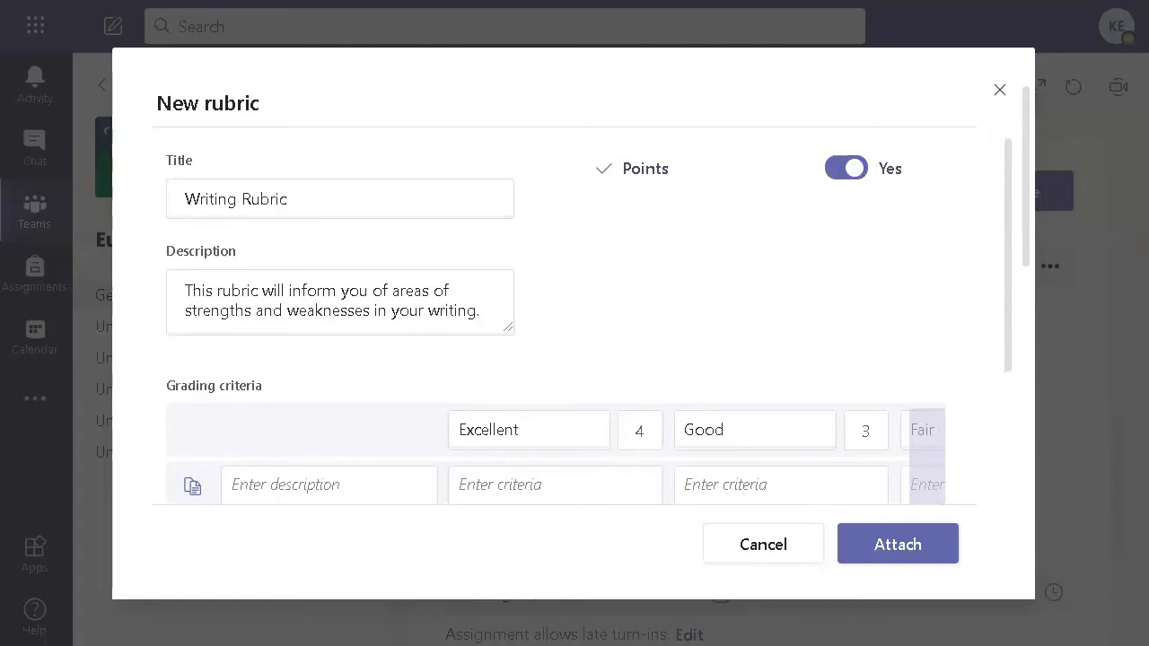
Add a rating category after Poor in the grading criteria and name it "No Points Earned"
left_click_drag(1006, 283, 1032, 431)
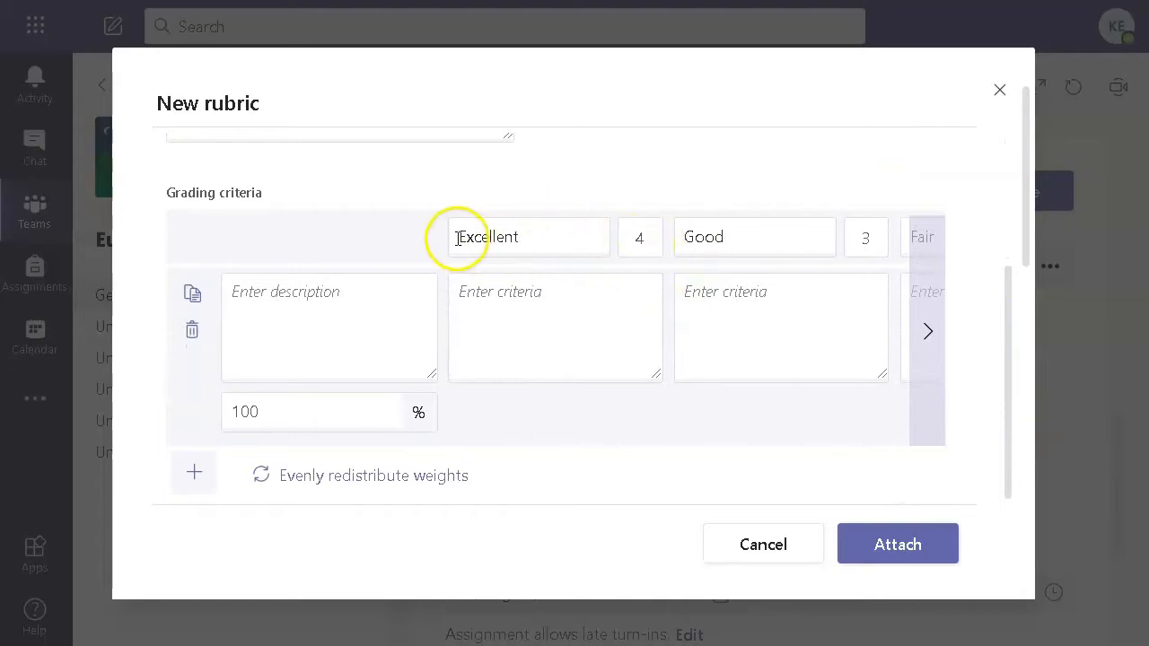
left_click(929, 332)
left_click(929, 332)
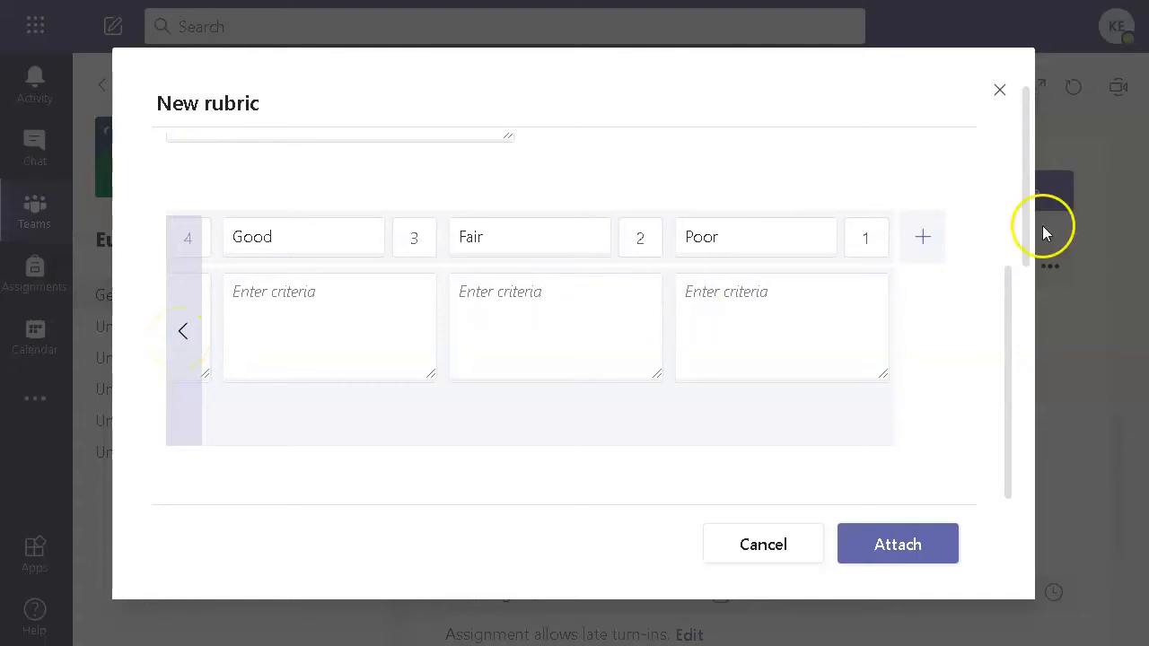
left_click(925, 240)
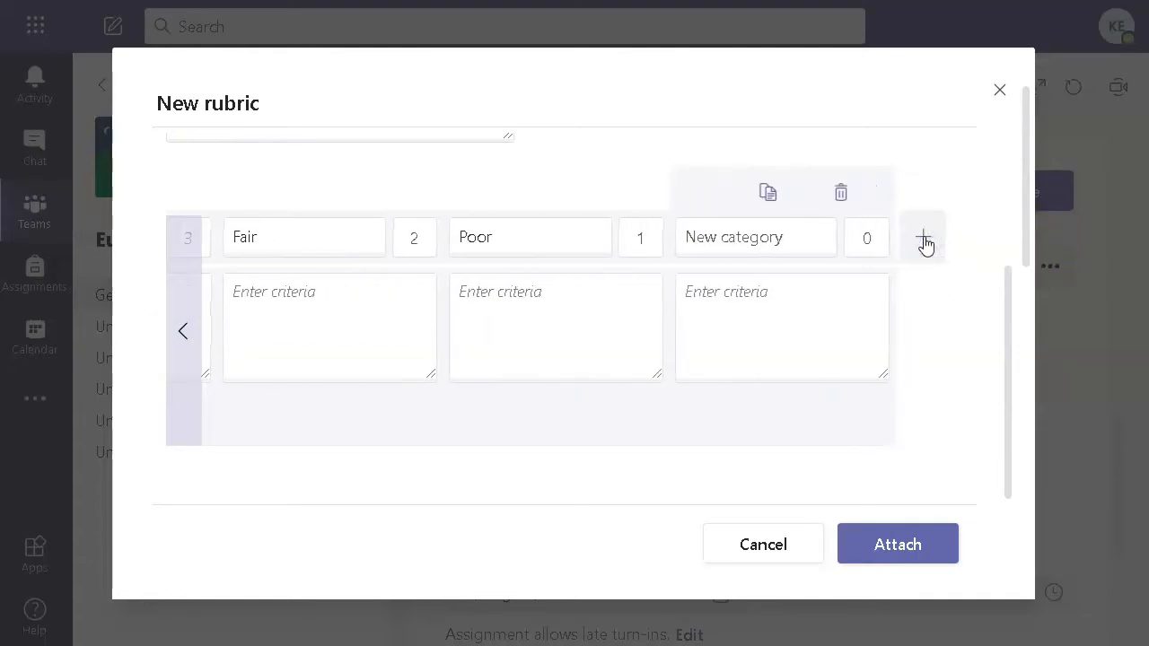
left_click(698, 232)
type("No ")
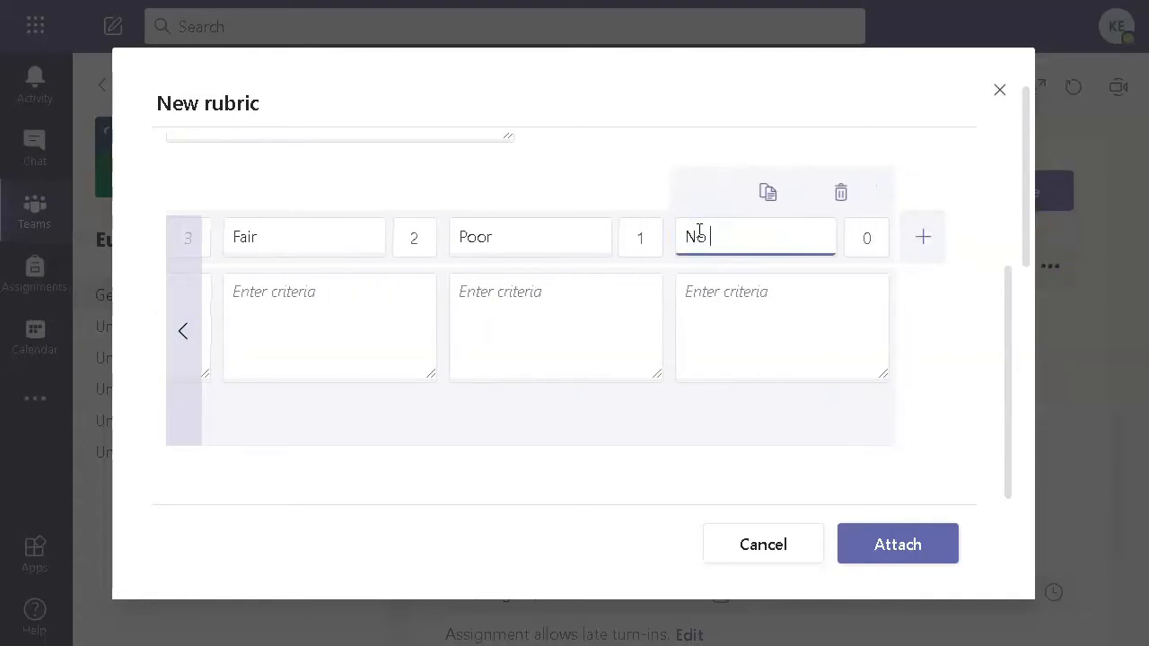
type("Points Earned")
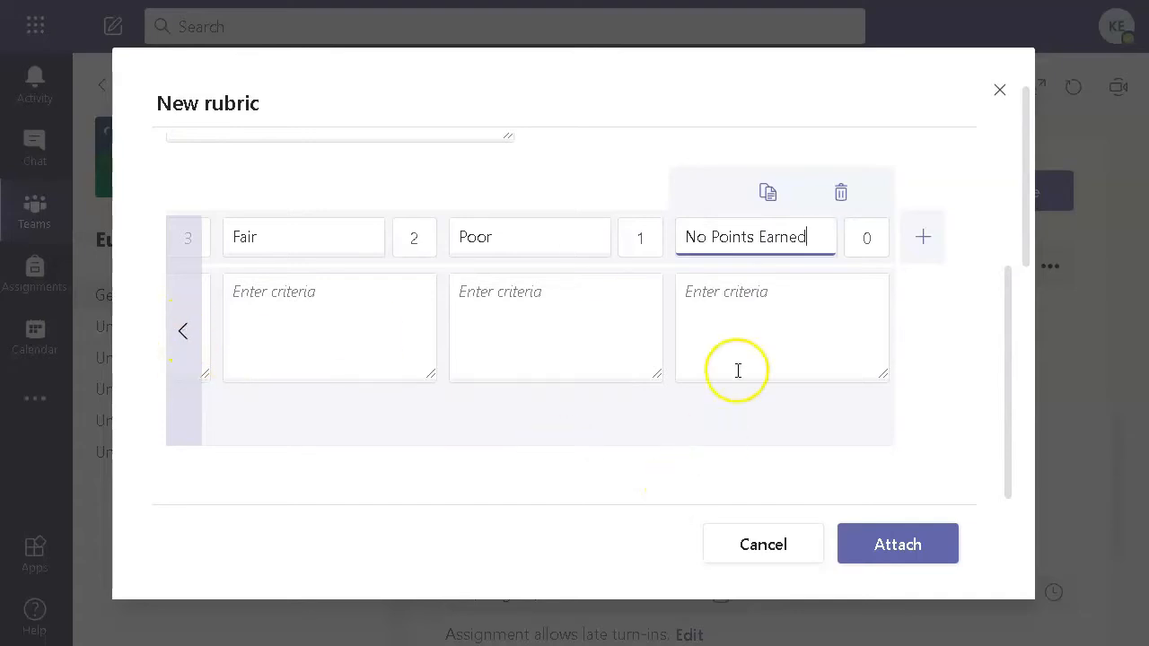
left_click(733, 292)
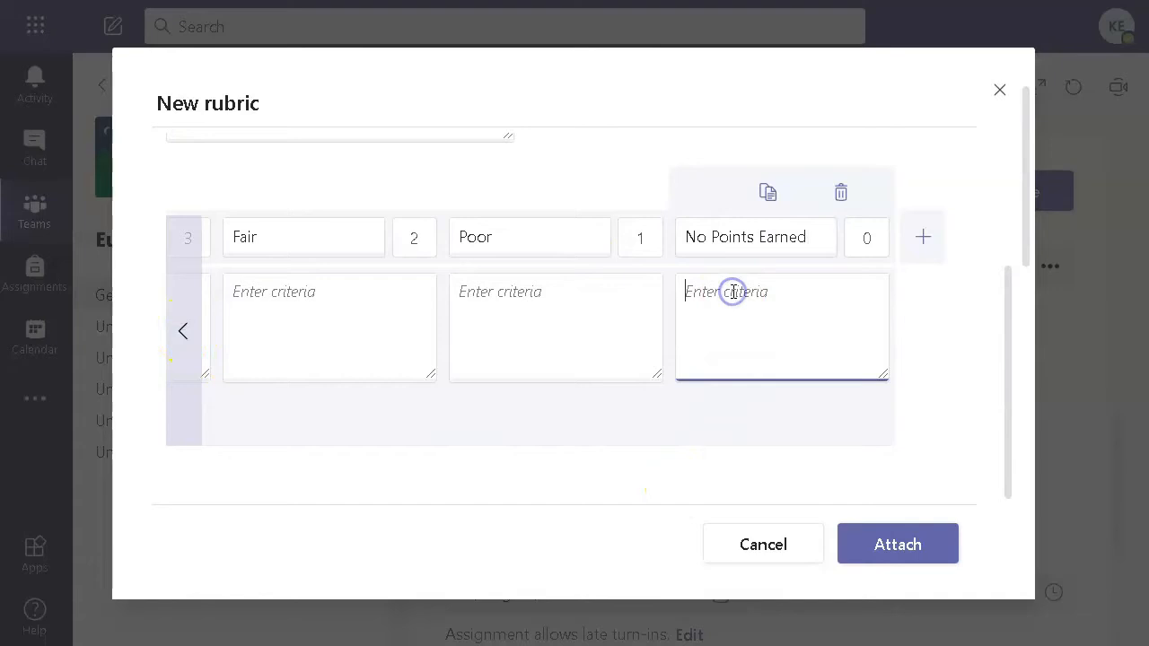
left_click(184, 332)
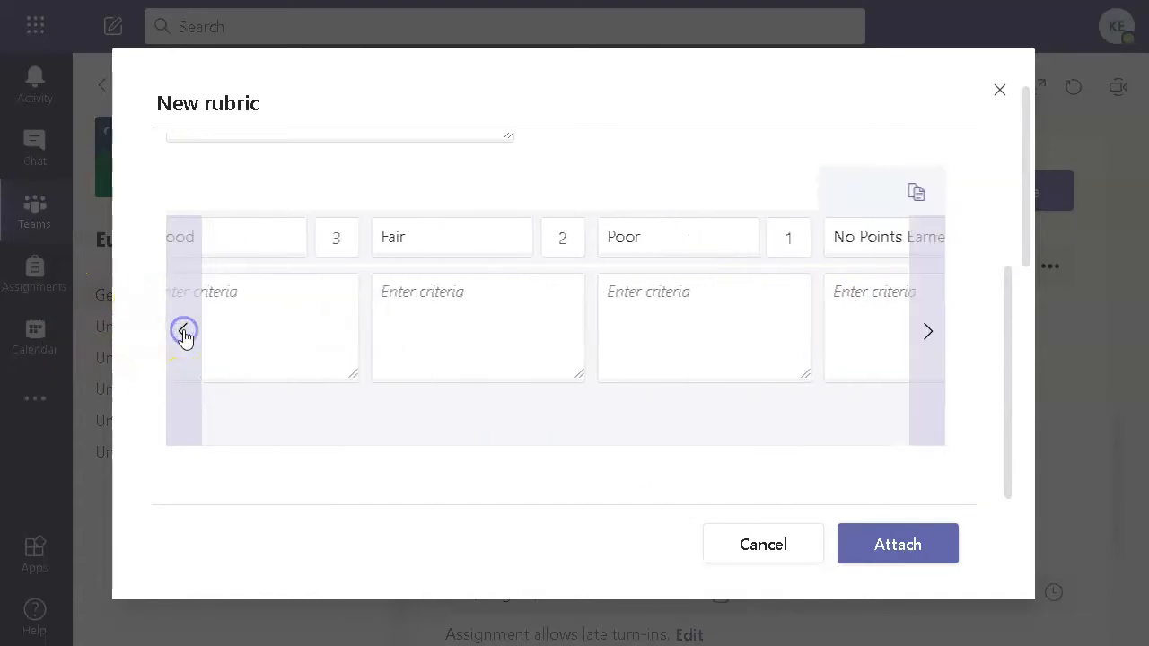
left_click(184, 332)
left_click(184, 332)
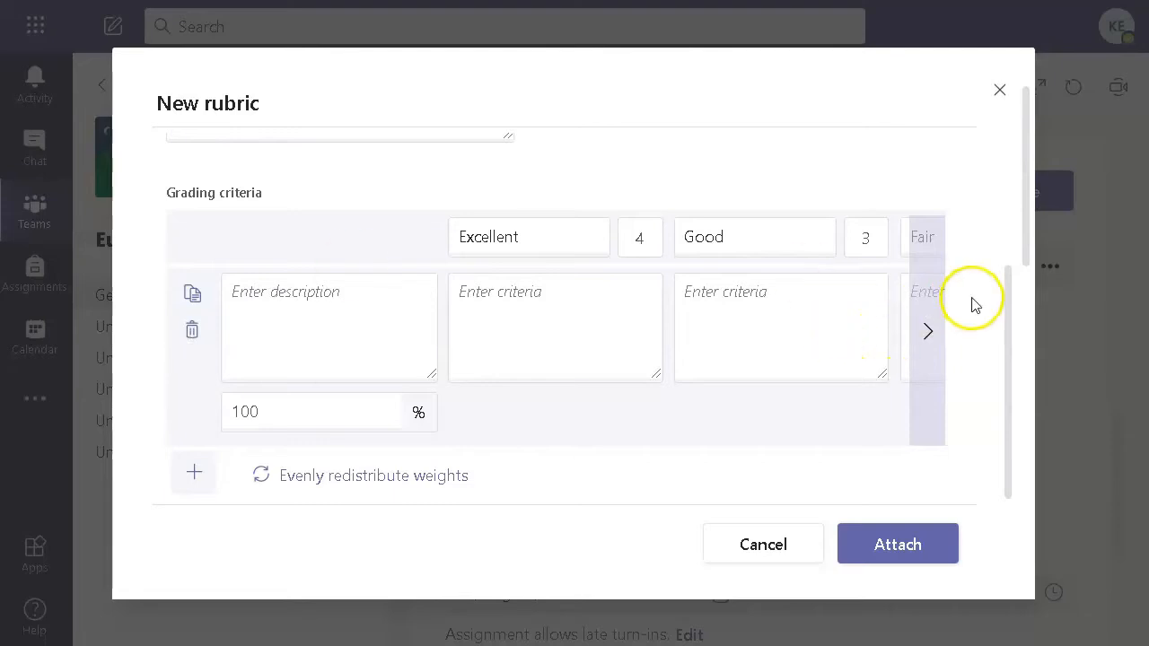
left_click(924, 340)
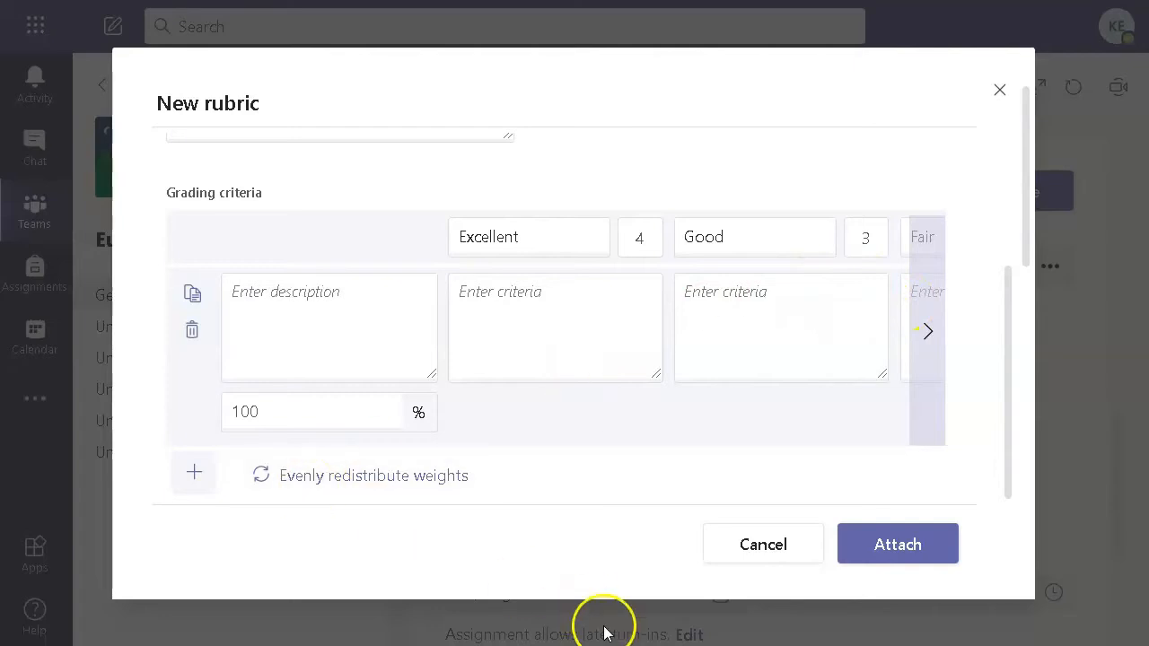
left_click(882, 558)
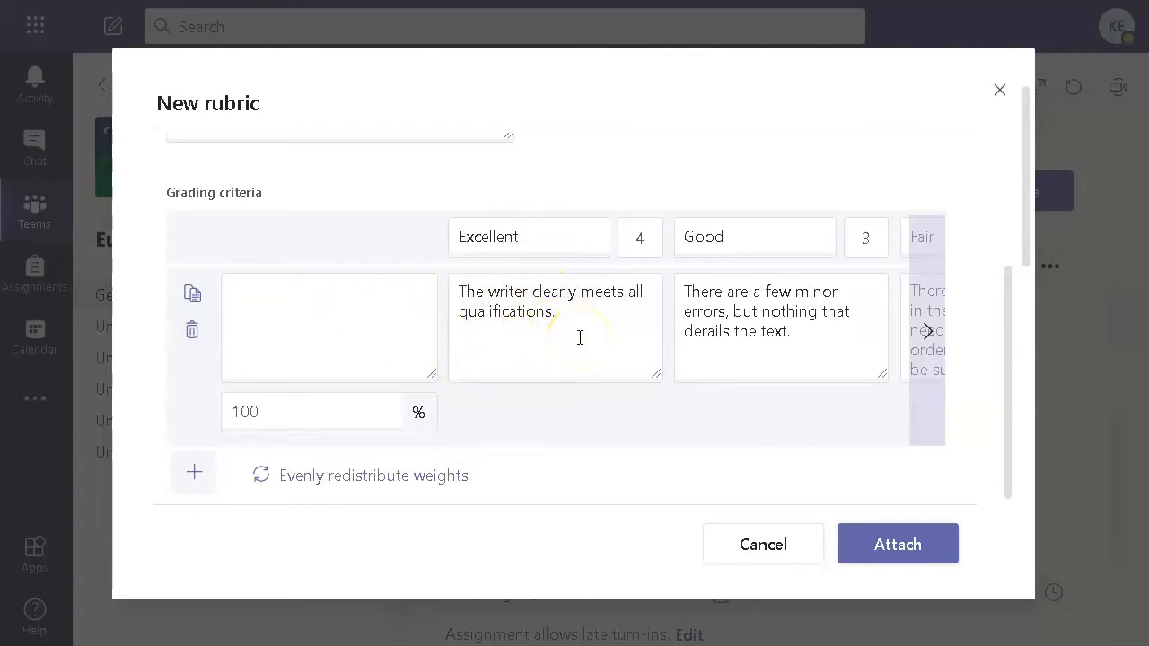
Remove the comma after "errors" in the Good criteria and review the criteria text of the Fair, Poor and No Points Earned levels
left_click(916, 339)
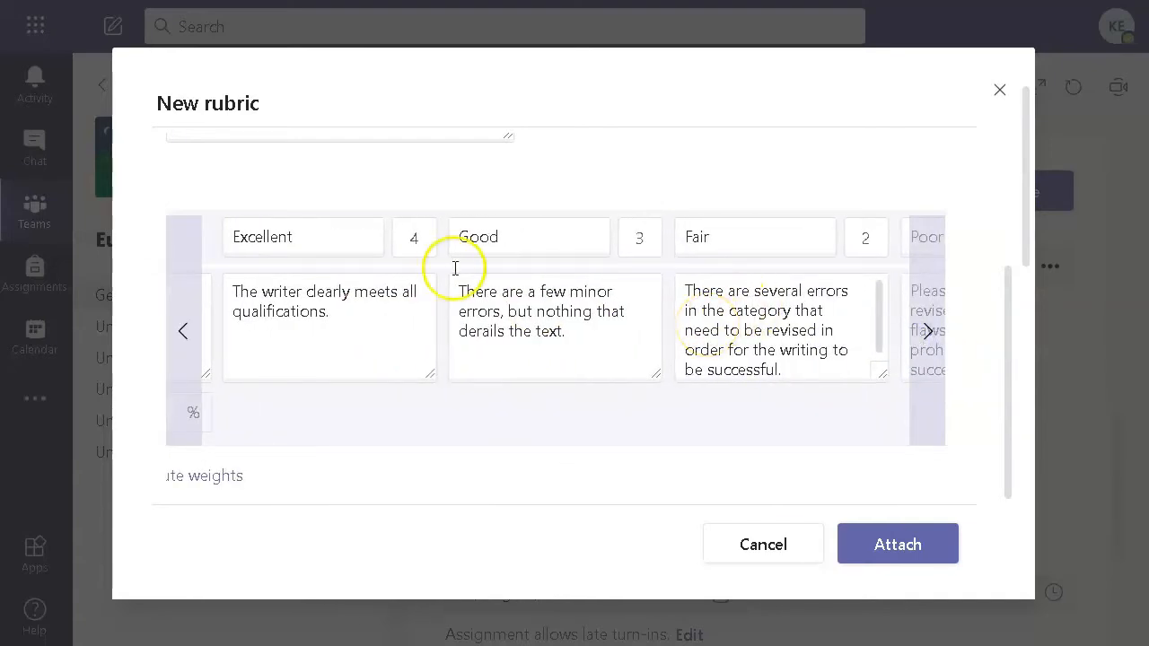
left_click(502, 318)
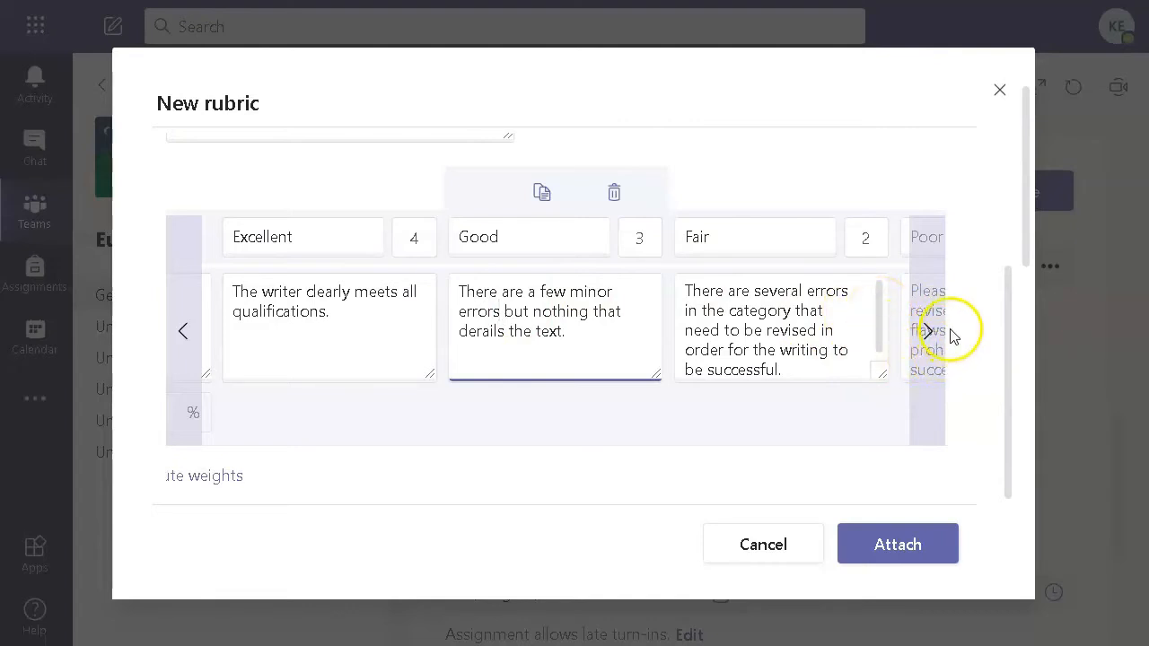
left_click(925, 332)
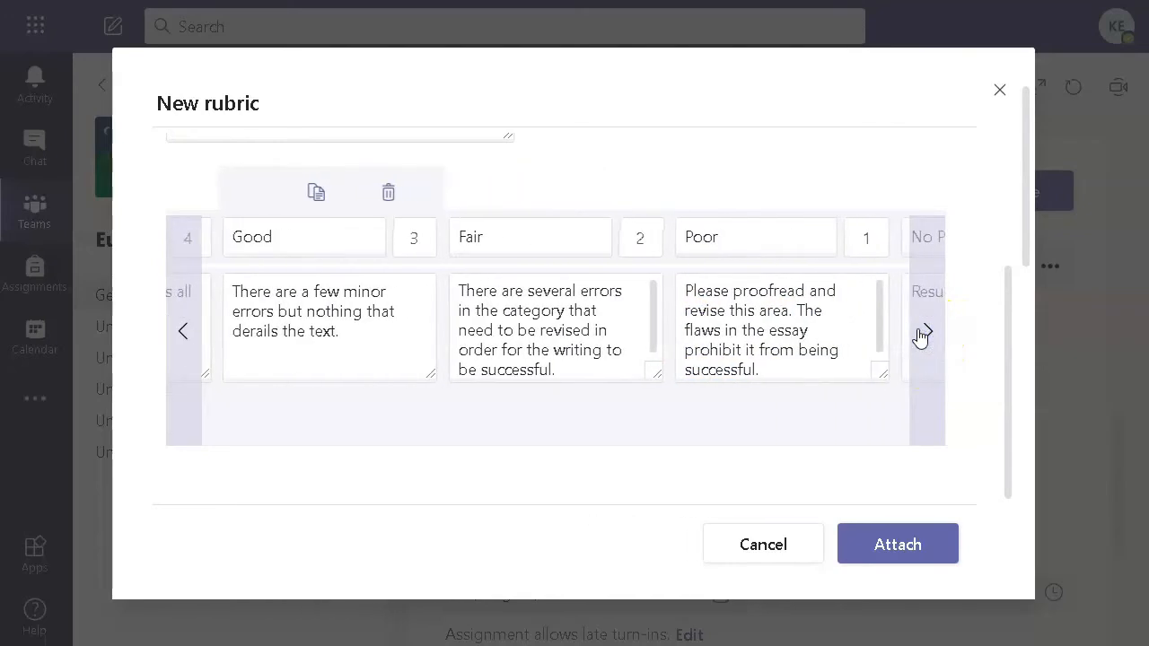
left_click(878, 300)
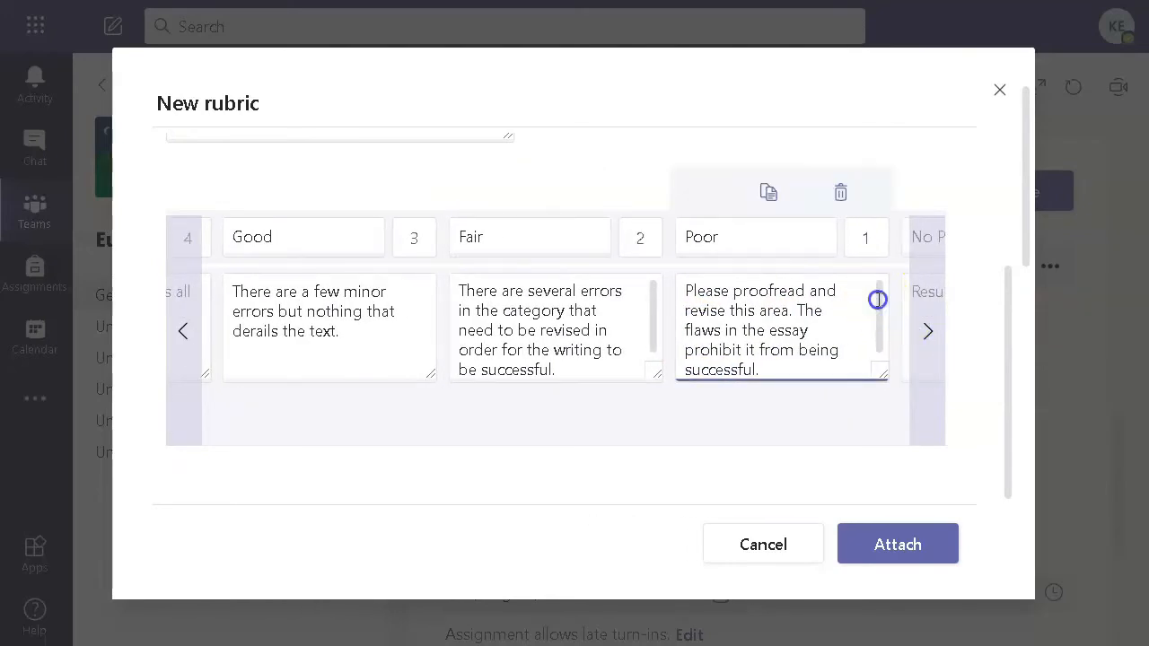
left_click_drag(878, 300, 876, 321)
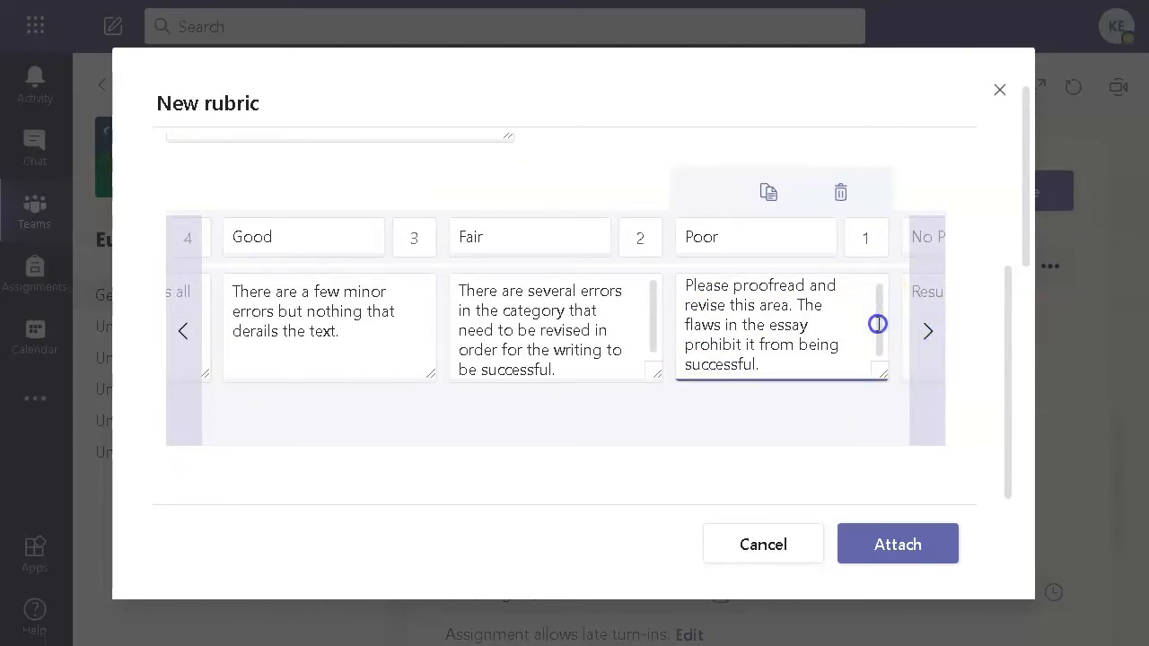
left_click(925, 331)
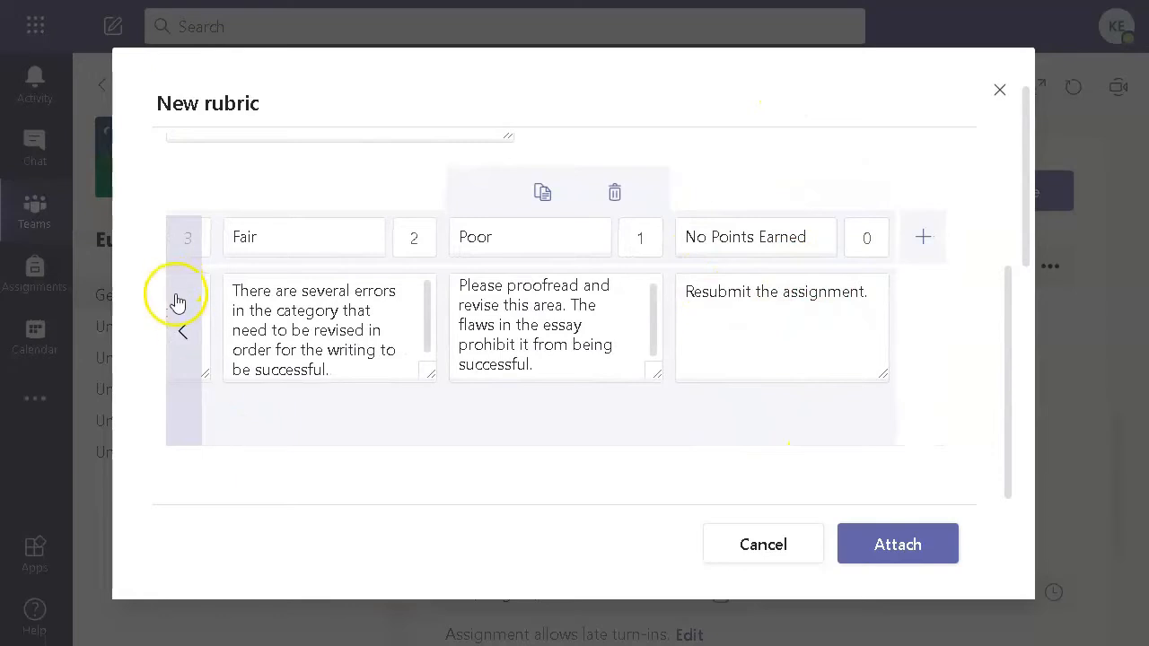
Duplicate the filled-in criteria row of the rubric to create a second row
left_click(184, 335)
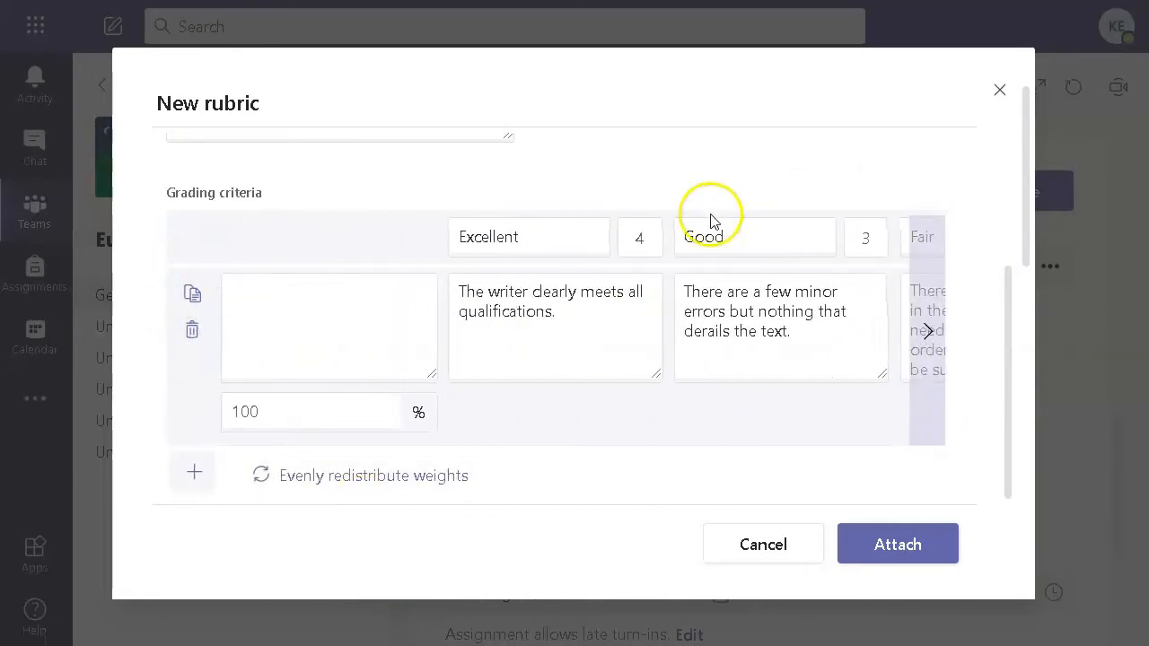
left_click(195, 296)
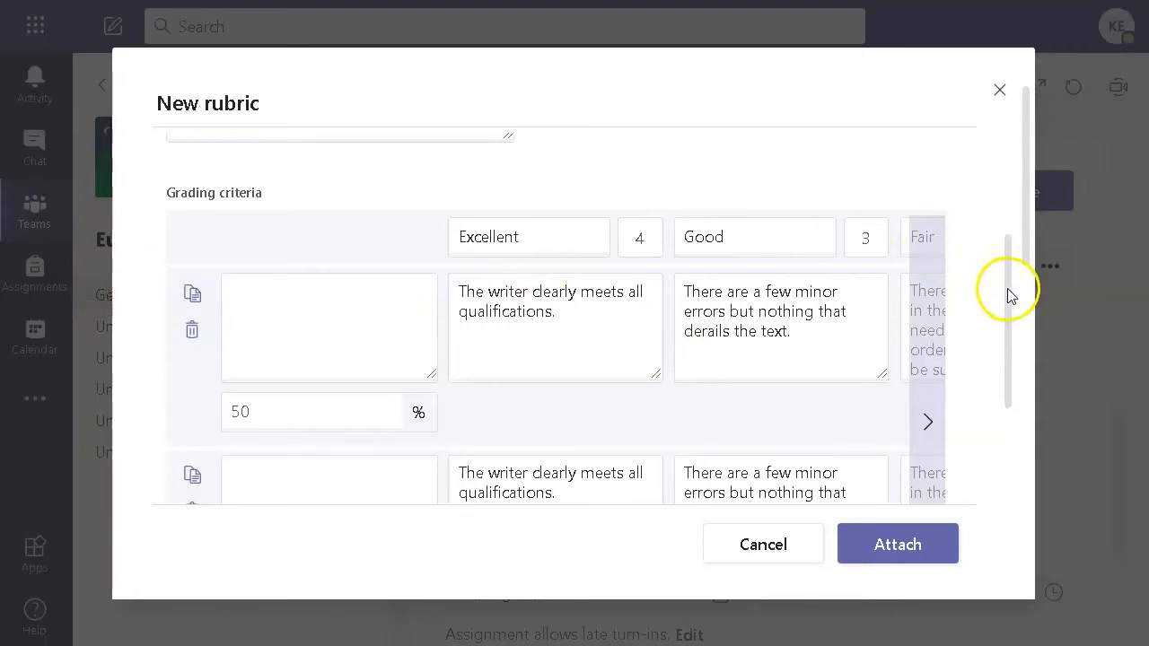
Duplicate the first criteria row of the rubric to create a third row
left_click_drag(1007, 288, 1006, 362)
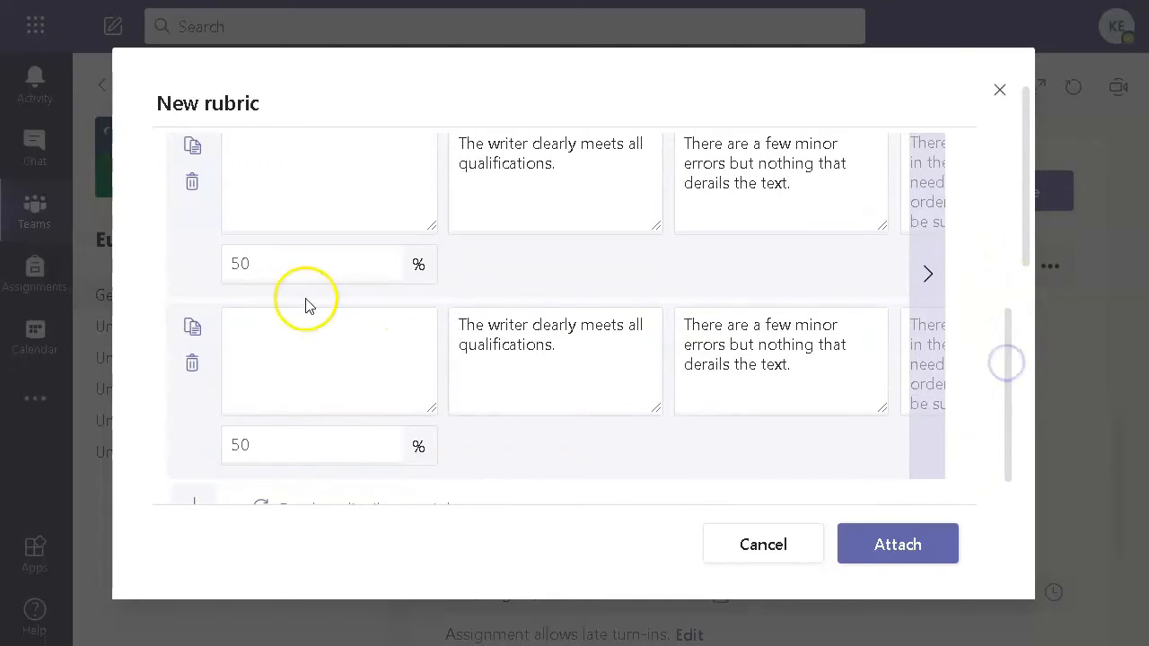
left_click(191, 148)
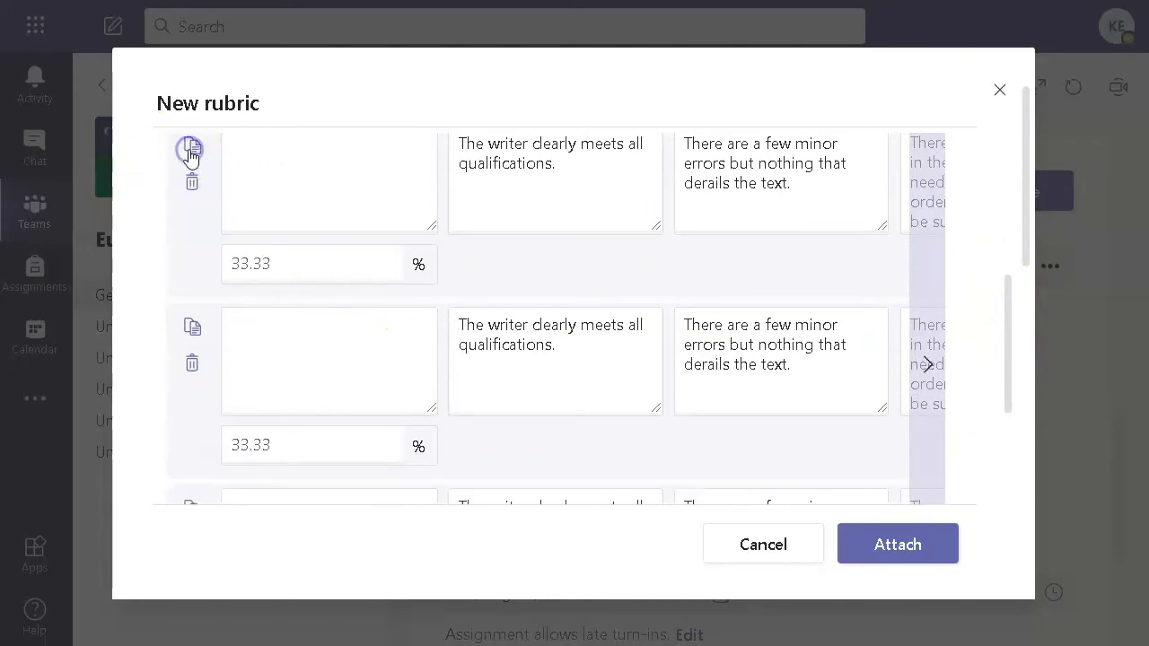
Paste the Content, Essay Structure and Language Structure descriptions into the three criteria rows, and check the Essay Structure text from its heading
left_click_drag(1008, 333, 1056, 274)
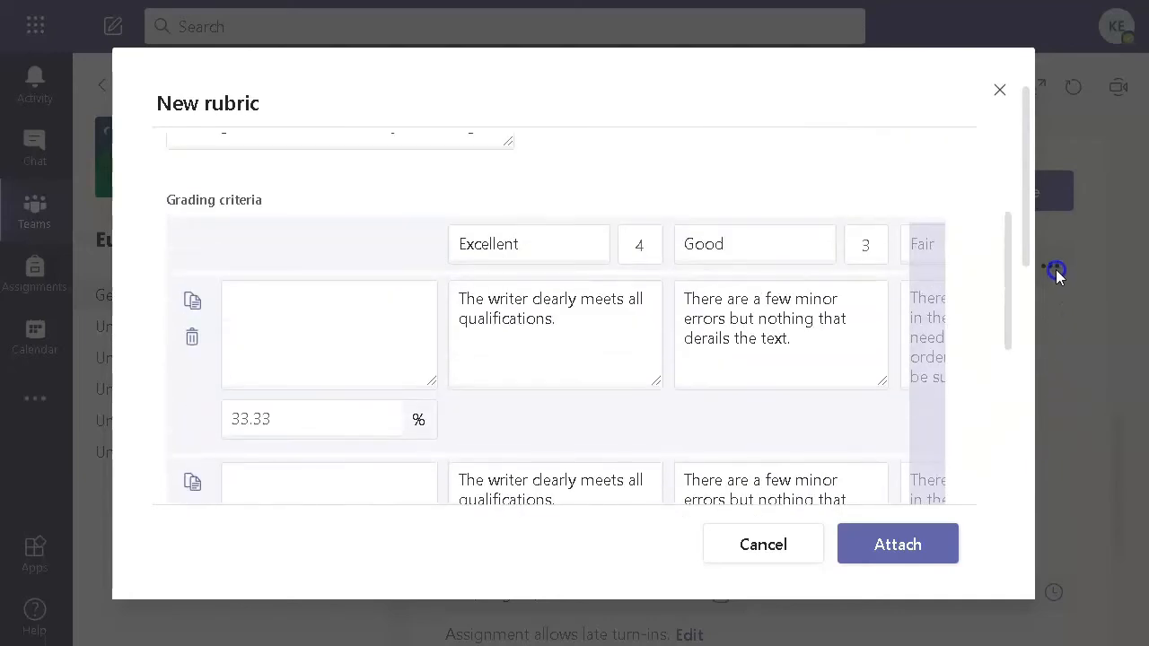
left_click(264, 309)
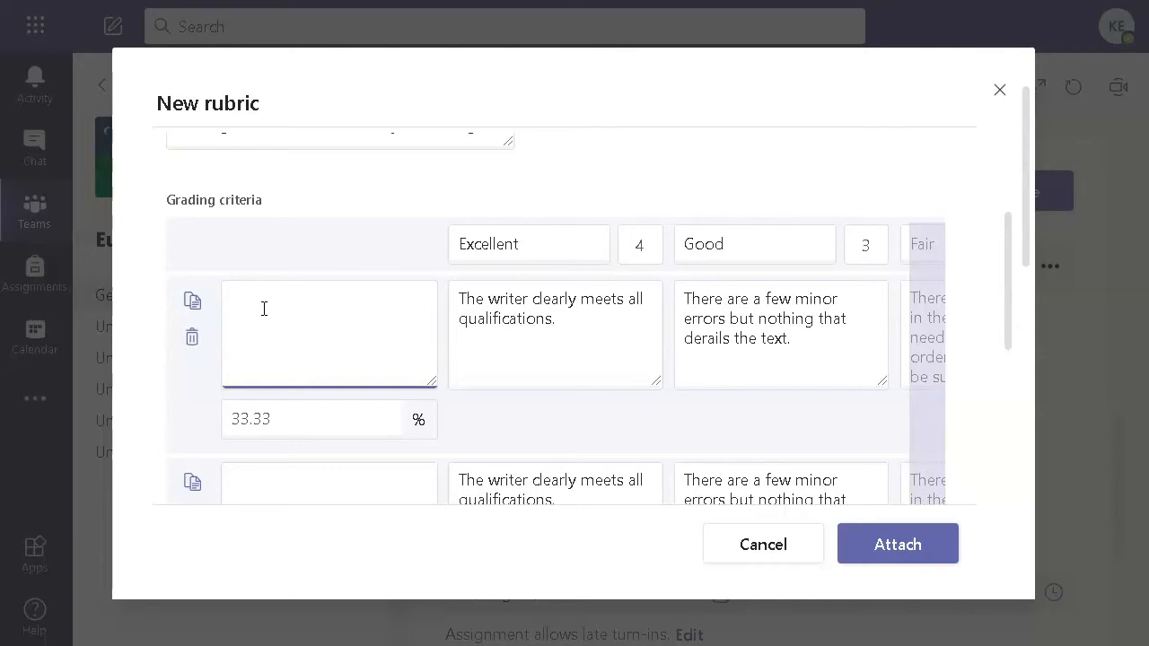
mouse_move(552, 645)
key("ctrl+v")
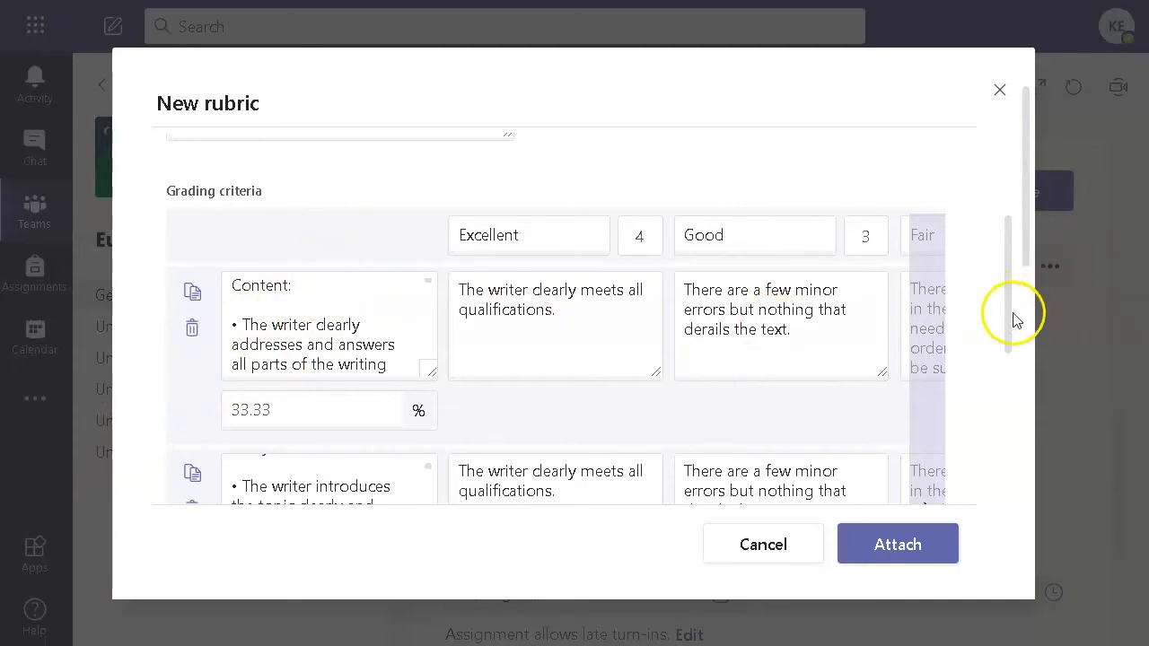
left_click_drag(1012, 313, 1012, 365)
left_click(270, 356)
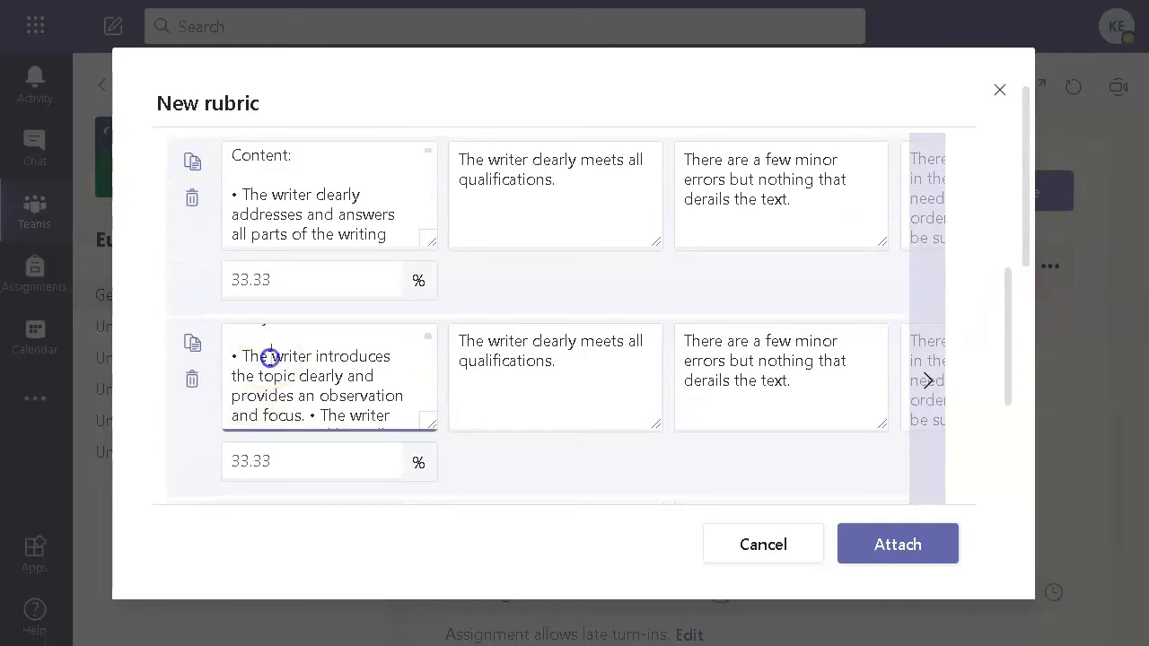
key("Up")
key("Up")
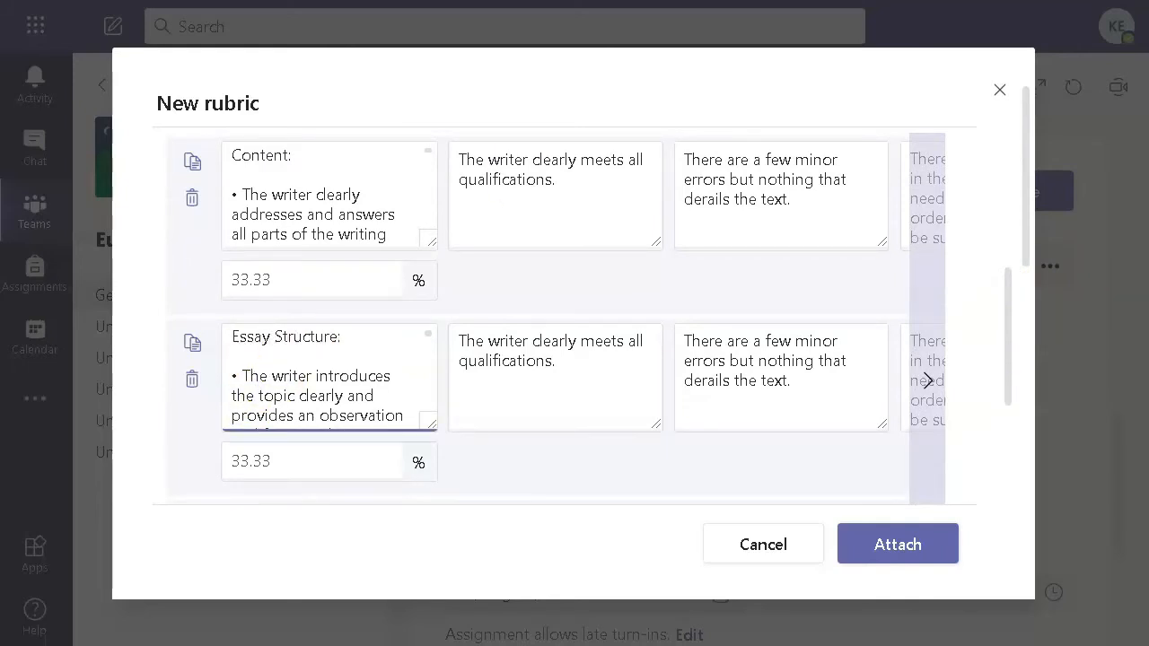
Check the Language Structure description in the third row and remove the blank lines at its end
left_click_drag(1012, 395, 1008, 495)
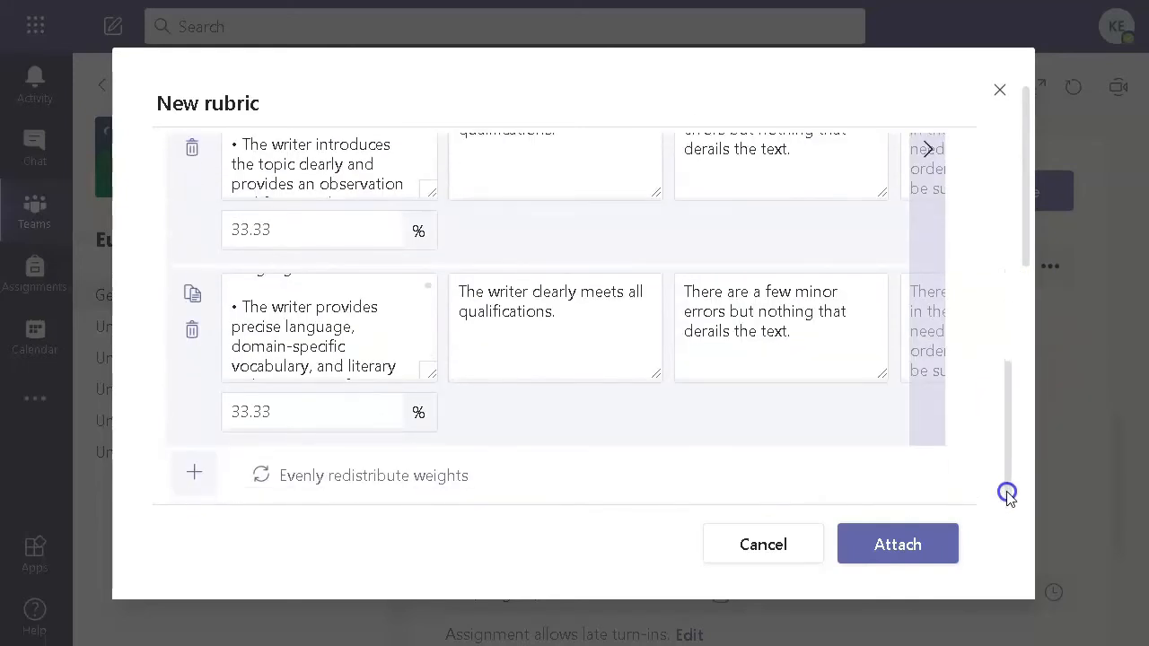
left_click(235, 290)
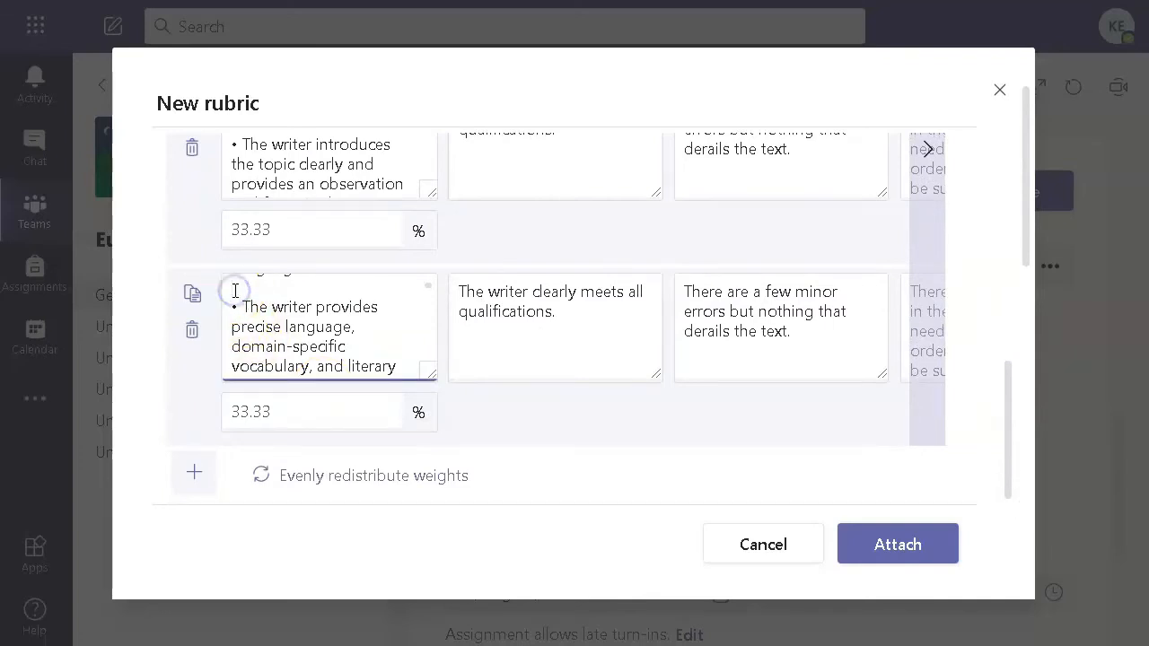
key("Up")
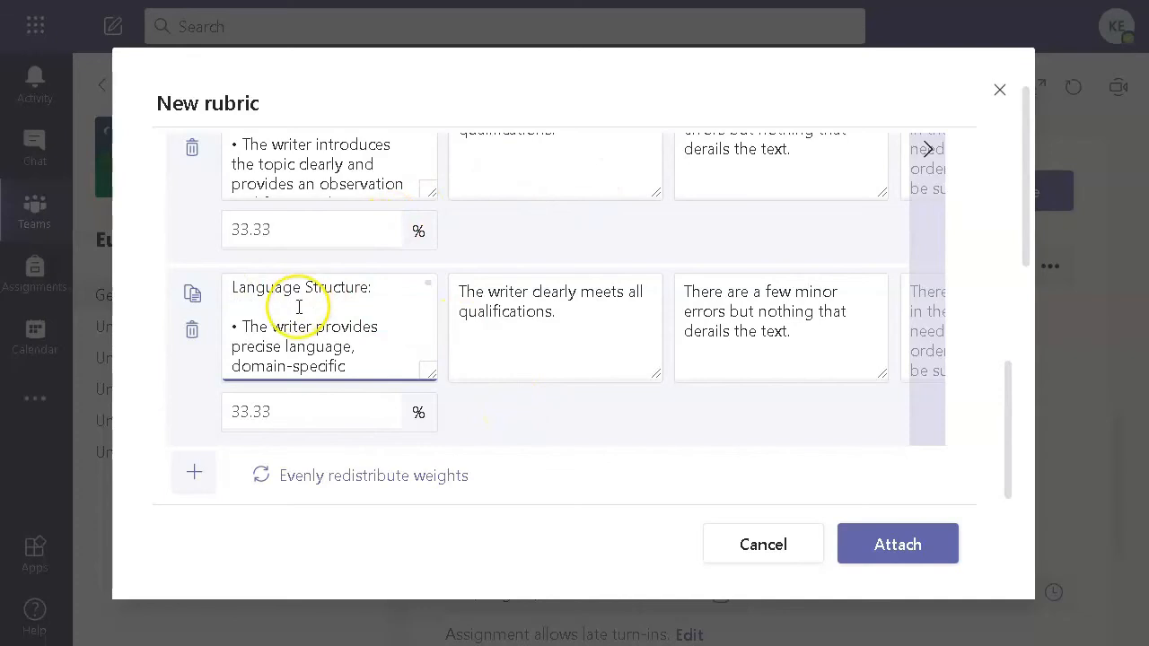
key("Down")
key("Down")
key("Down")
key("Down")
key("Down")
key("Down")
key("Down")
key("Down")
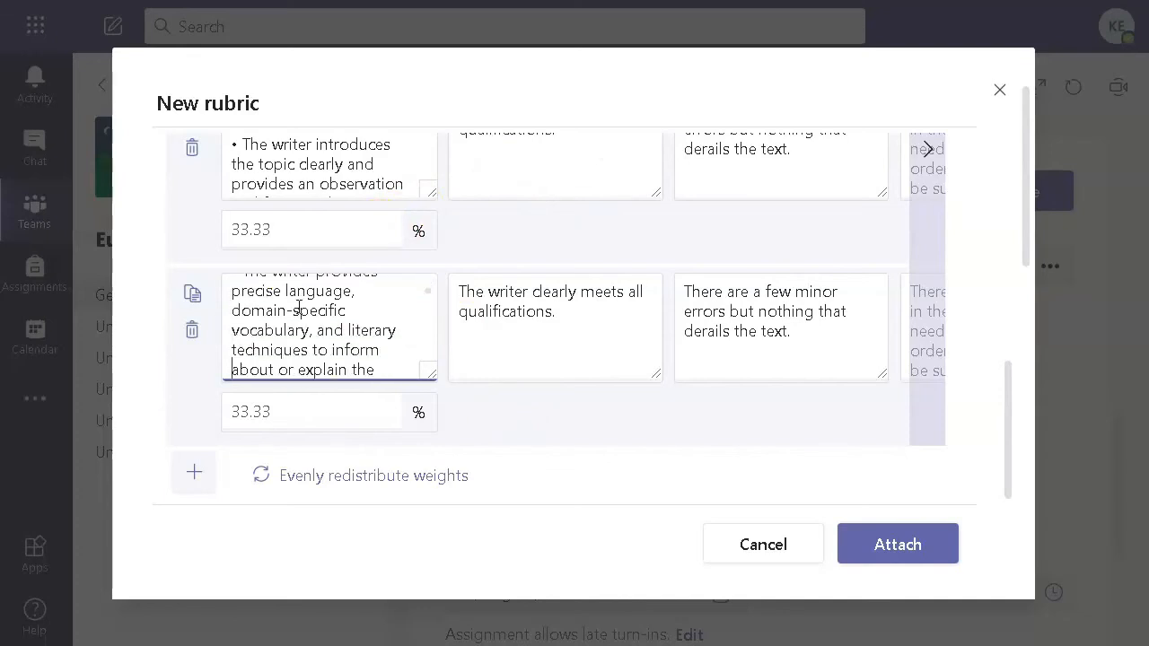
key("Down")
key("Down")
key("Down")
key("Down")
key("Down")
key("Down")
key("Down")
key("Down")
key("Down")
key("Down")
key("Down")
key("Down")
key("Down")
key("Down")
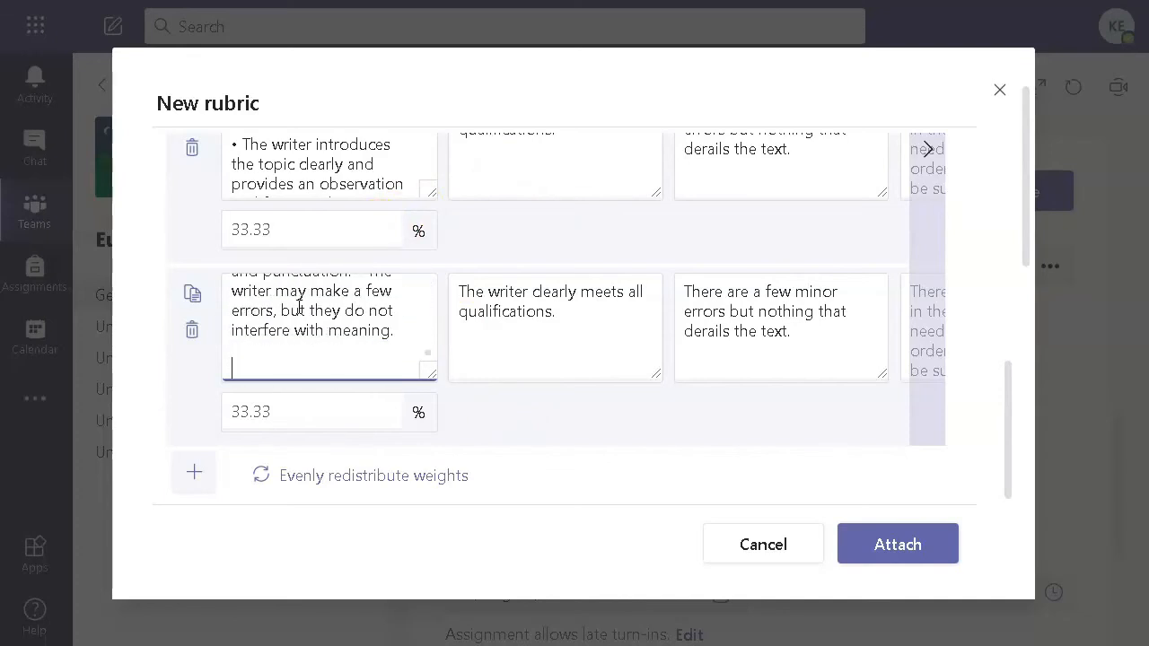
key("BackSpace")
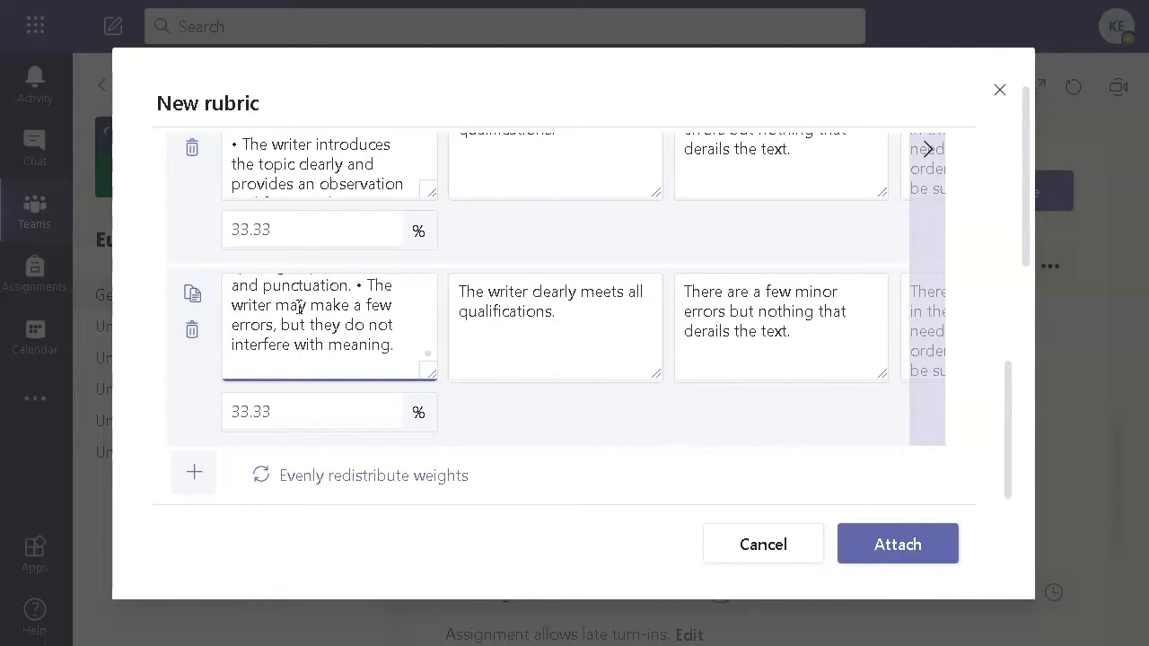
key("BackSpace")
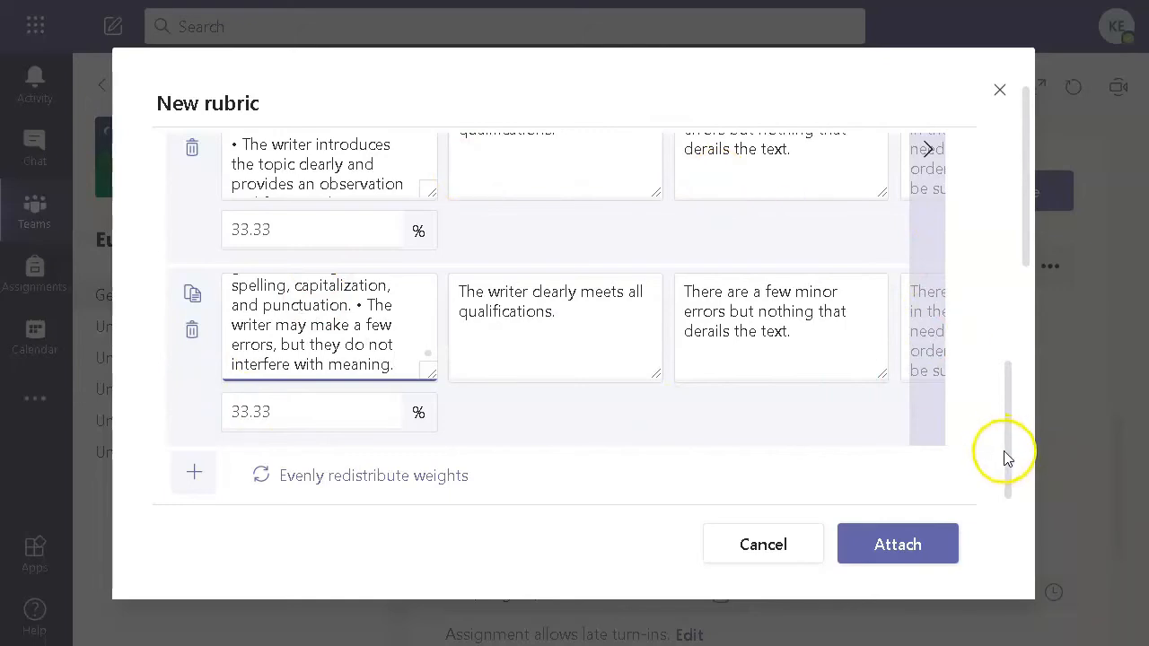
Set the weights to 40% for Content and 30% each for Essay Structure and Language Structure, and attach the rubric to the assignment
left_click_drag(1005, 452, 907, 387)
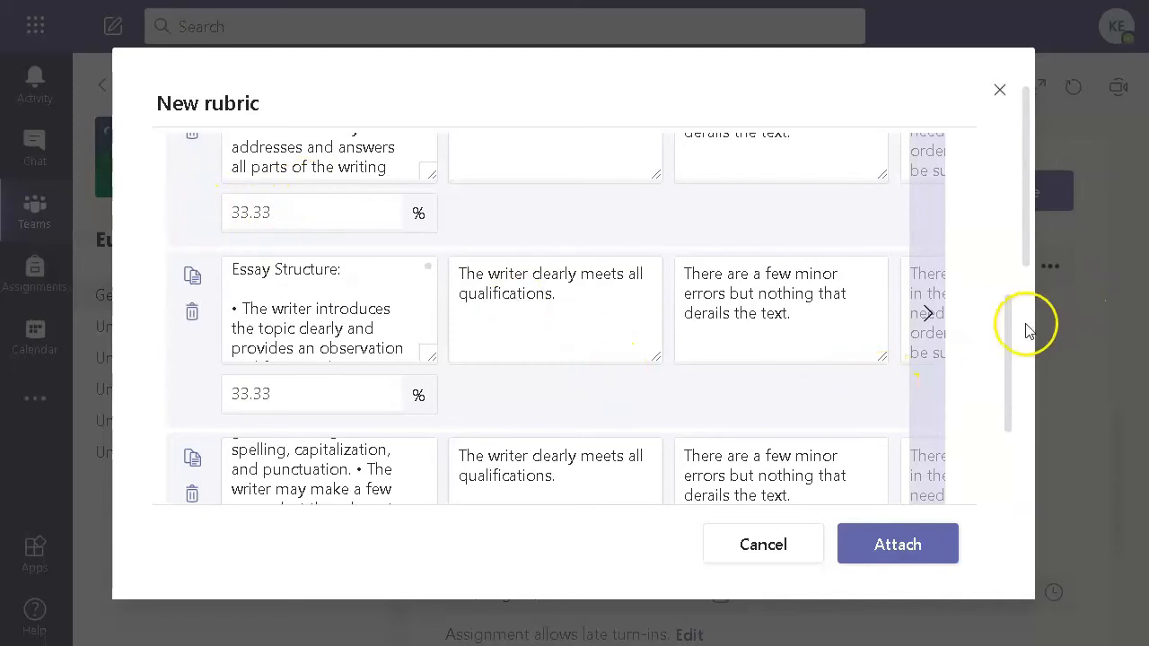
left_click_drag(1007, 357, 1005, 451)
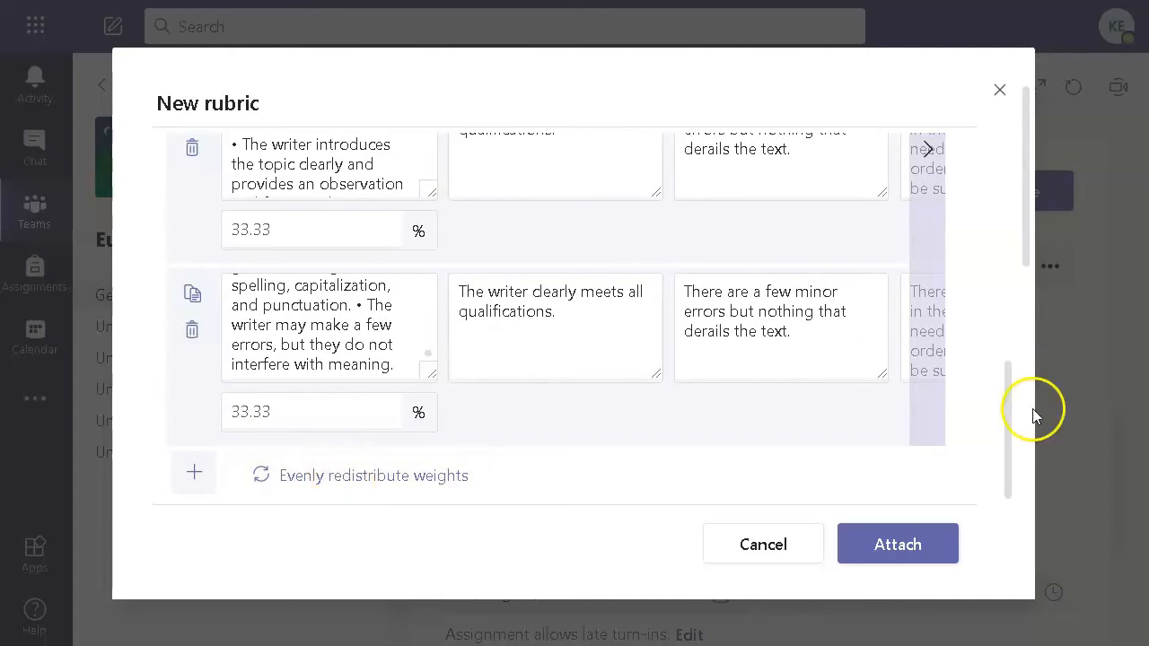
left_click_drag(1006, 433, 982, 338)
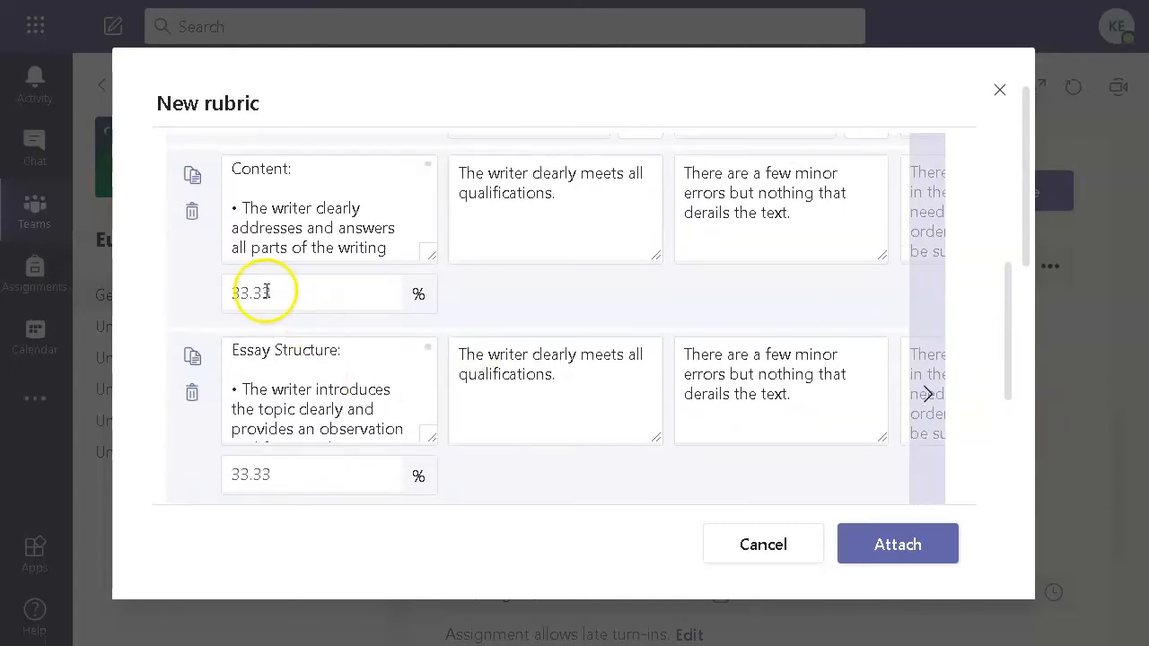
left_click(230, 289)
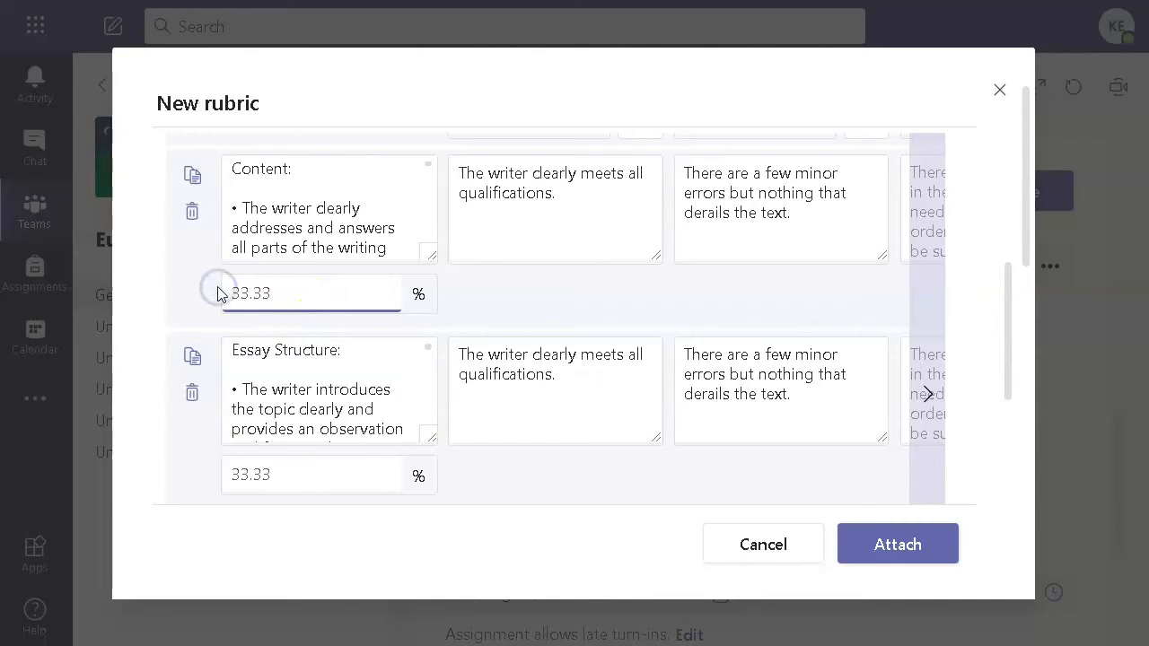
left_click(427, 294)
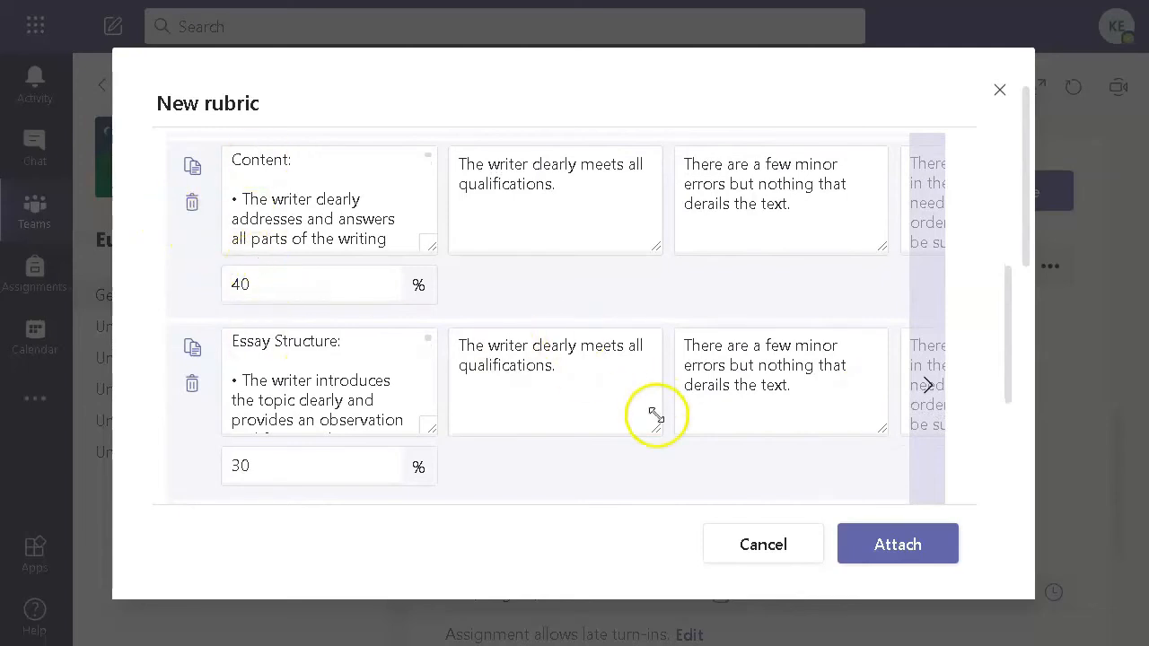
left_click_drag(1006, 305, 981, 444)
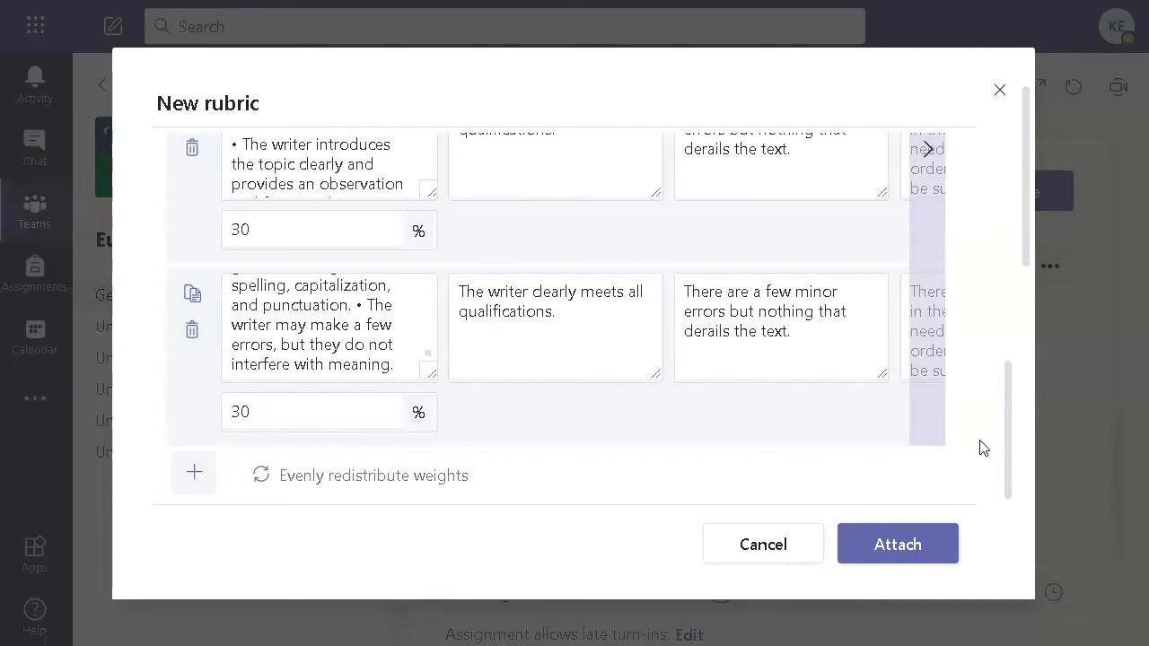
left_click(879, 549)
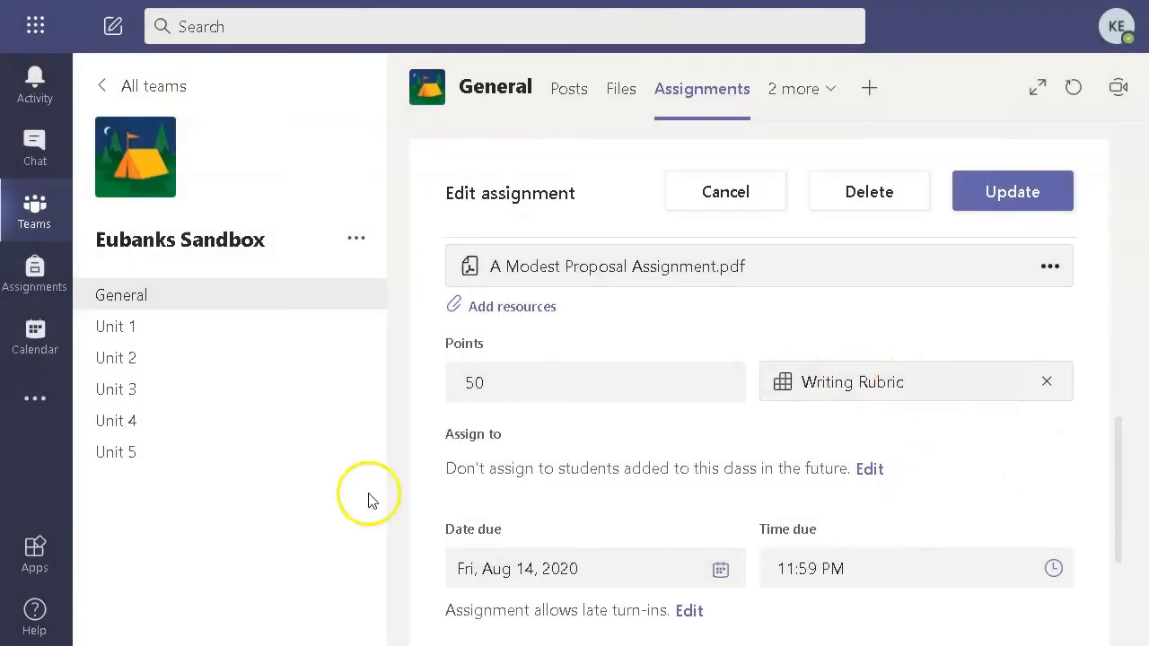
Open the attached Writing Rubric, review its criteria rows and download it as a .csv file
left_click(841, 382)
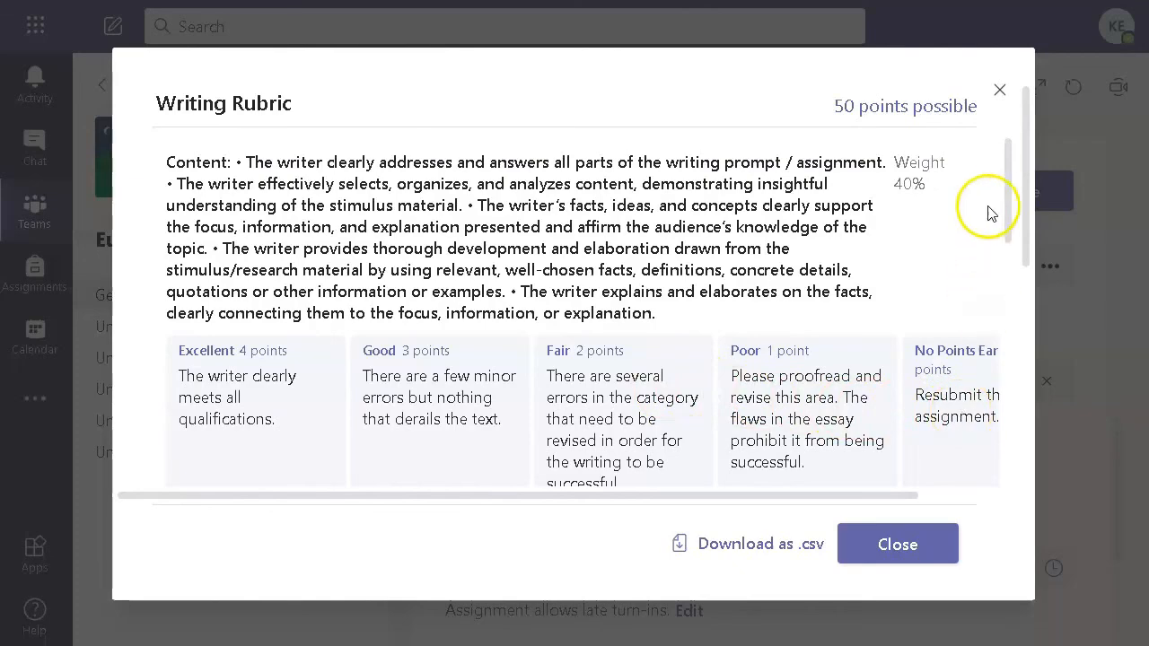
left_click_drag(1009, 207, 1005, 433)
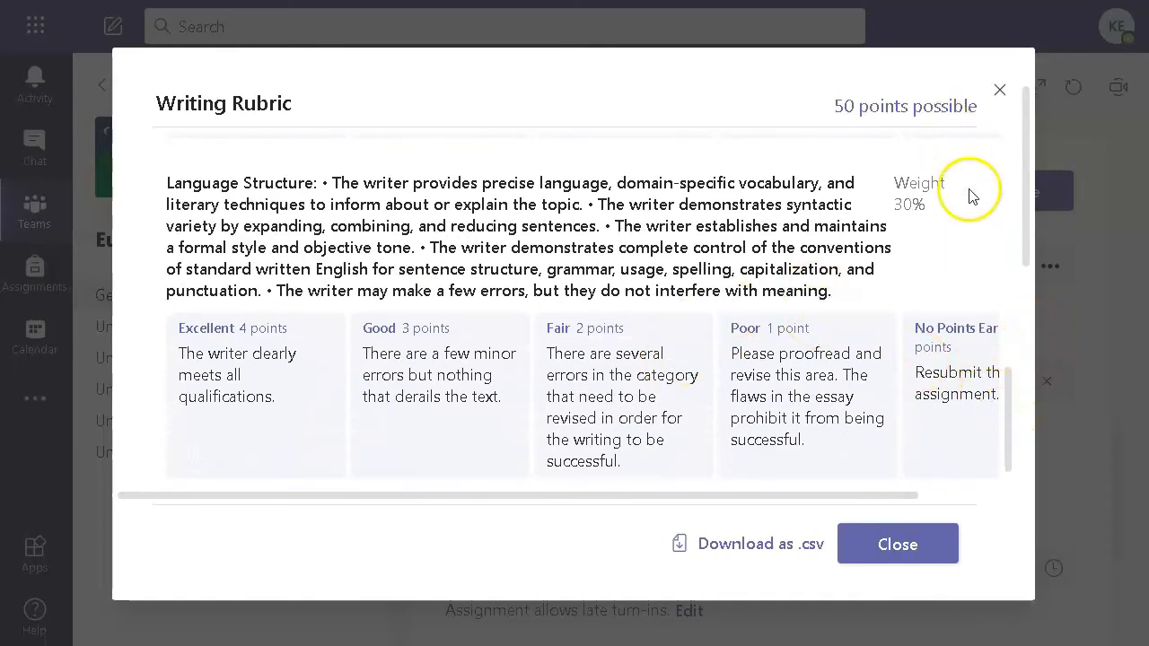
left_click_drag(1007, 395, 1002, 453)
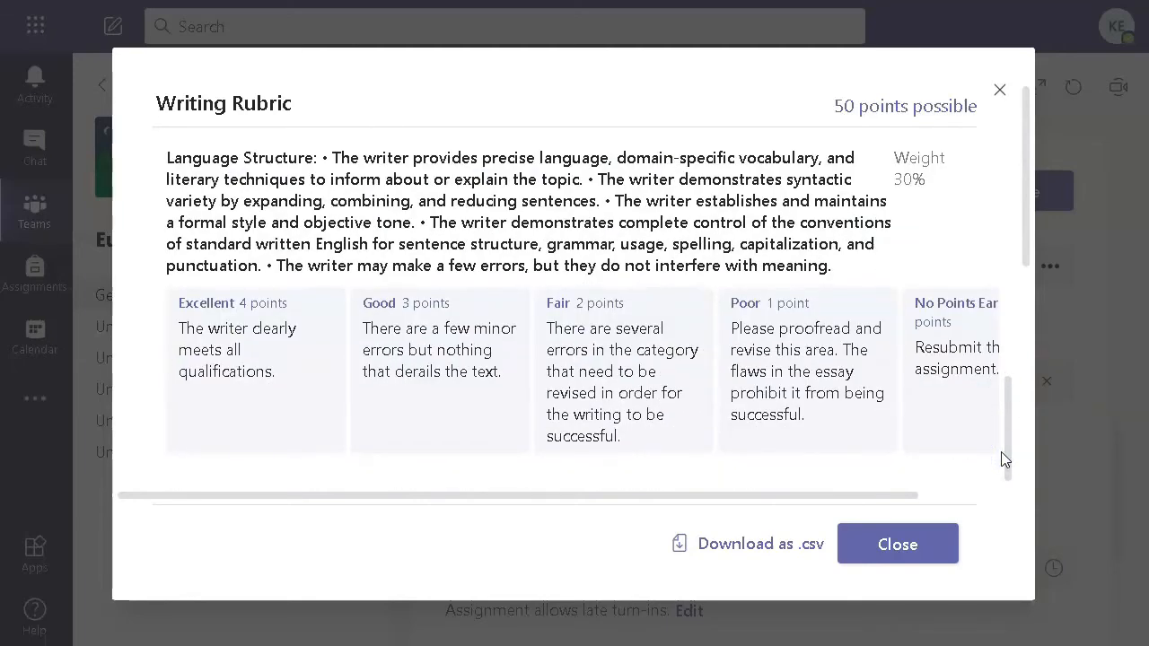
left_click(752, 544)
left_click(745, 545)
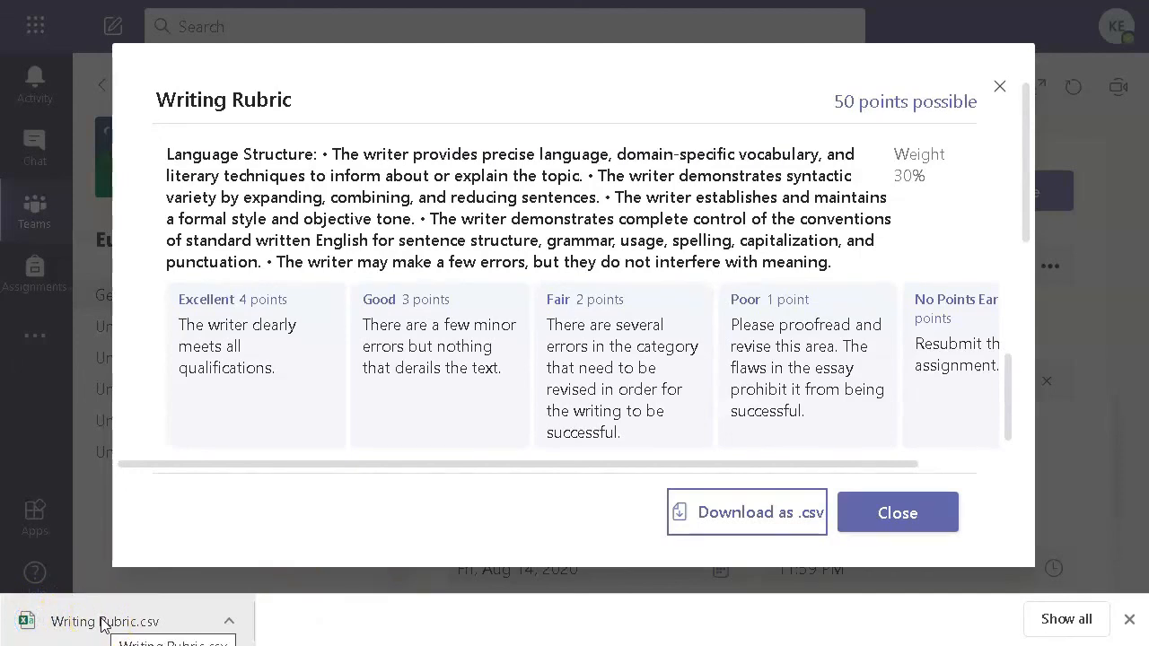
Close the rubric preview and update the A Modest Proposal assignment with the attached rubric
left_click(897, 525)
left_click(1078, 422)
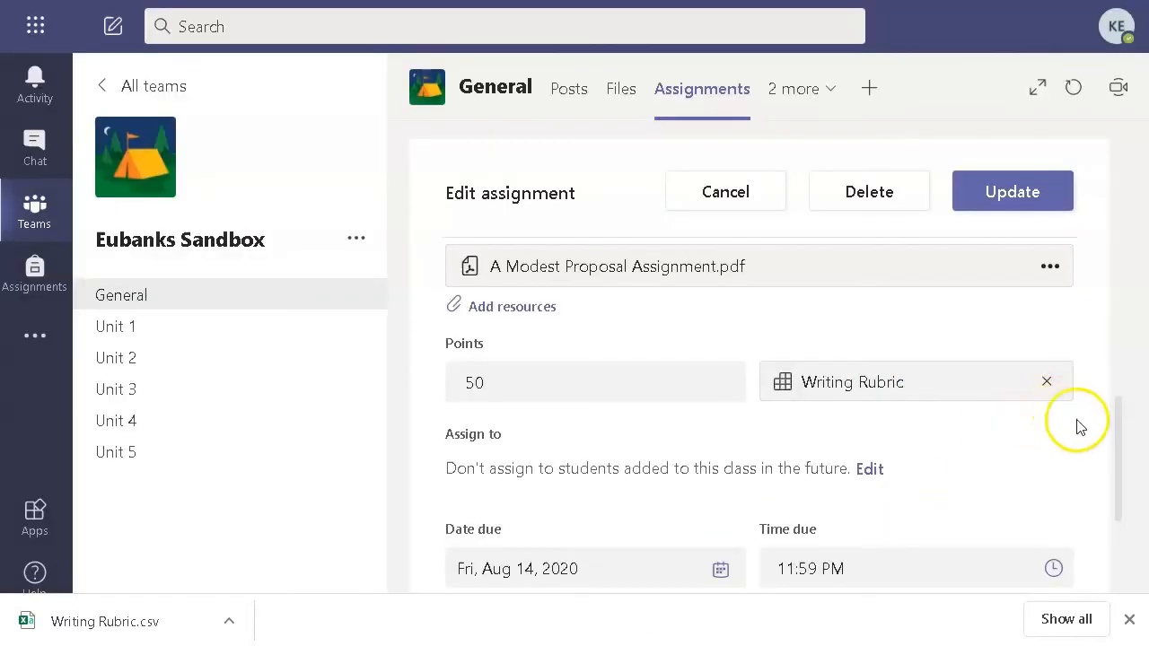
left_click(1020, 193)
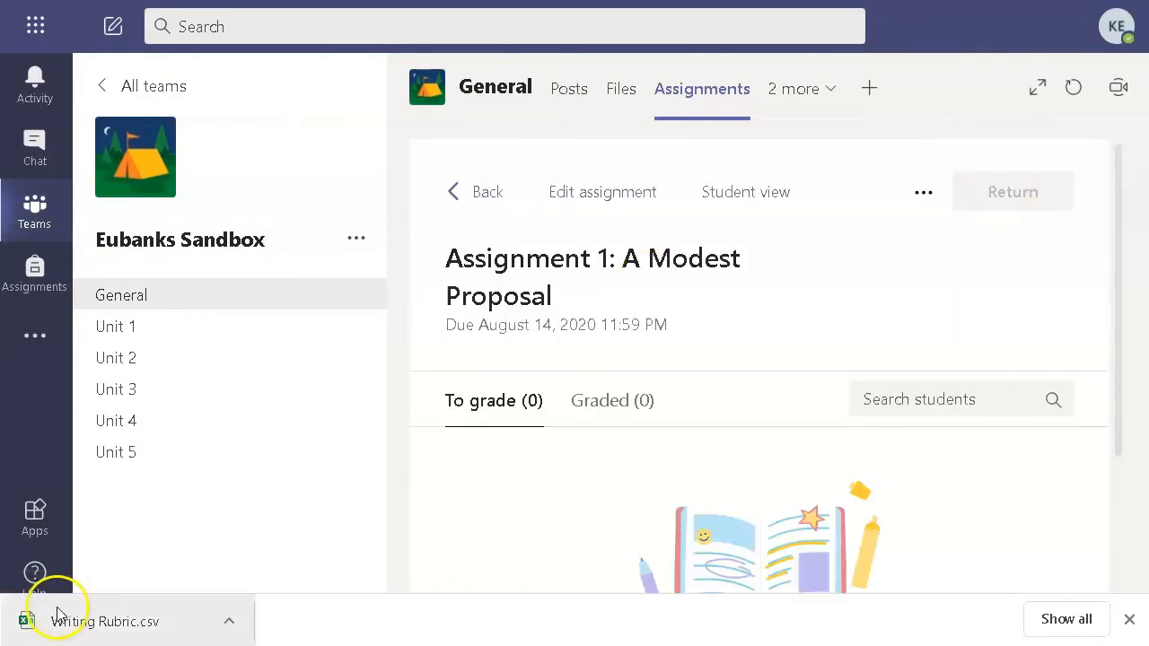
left_click(1129, 620)
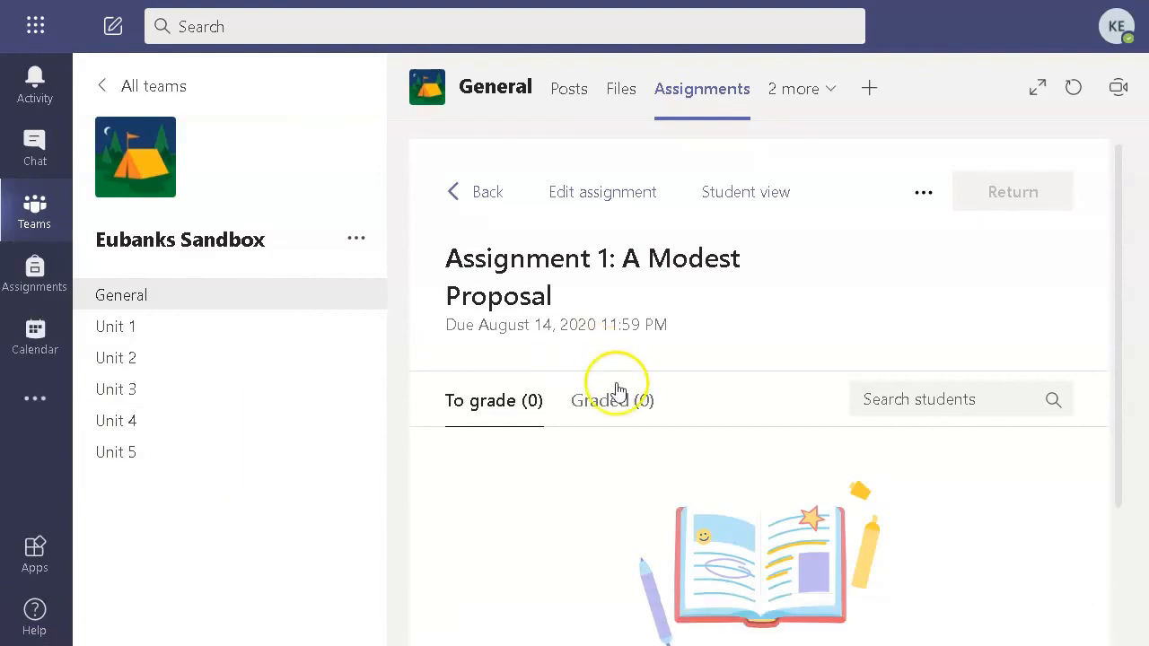
Switch the assignment to the student view and open its Writing Rubric to see how students see it
left_click(746, 190)
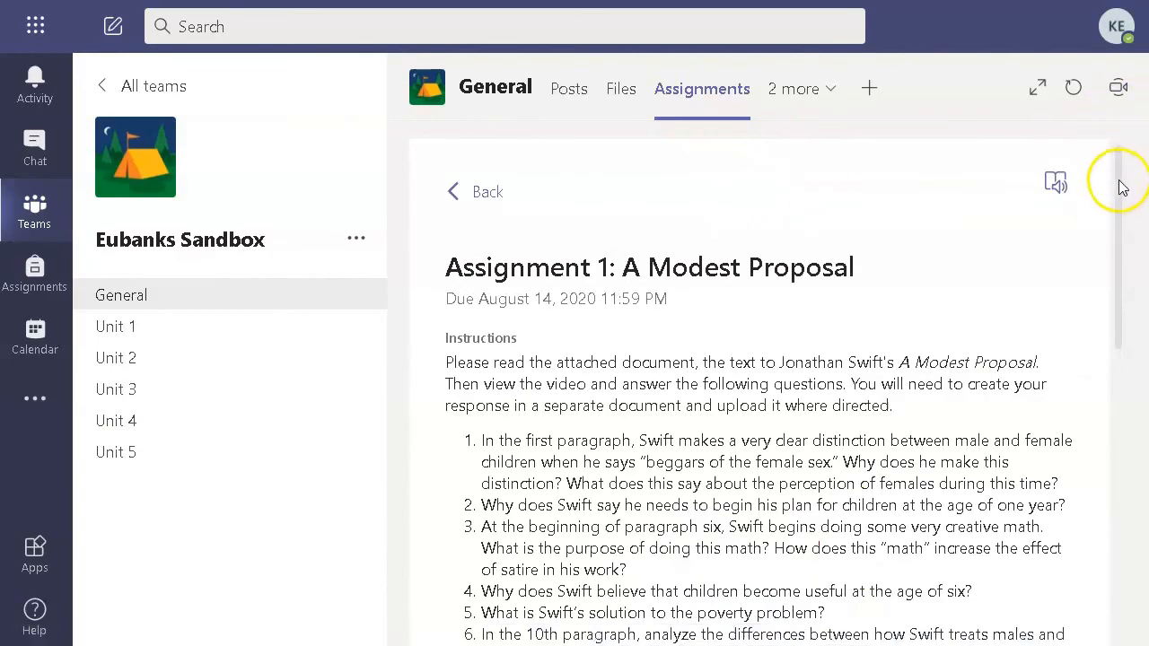
left_click_drag(1122, 188, 1126, 605)
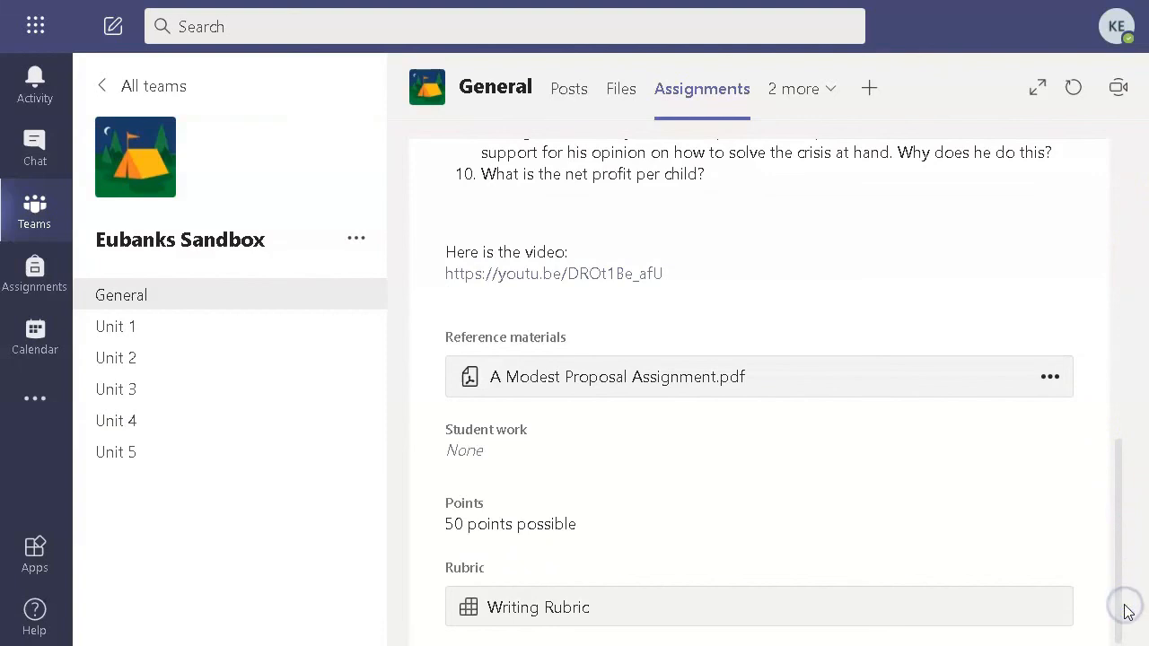
left_click(516, 618)
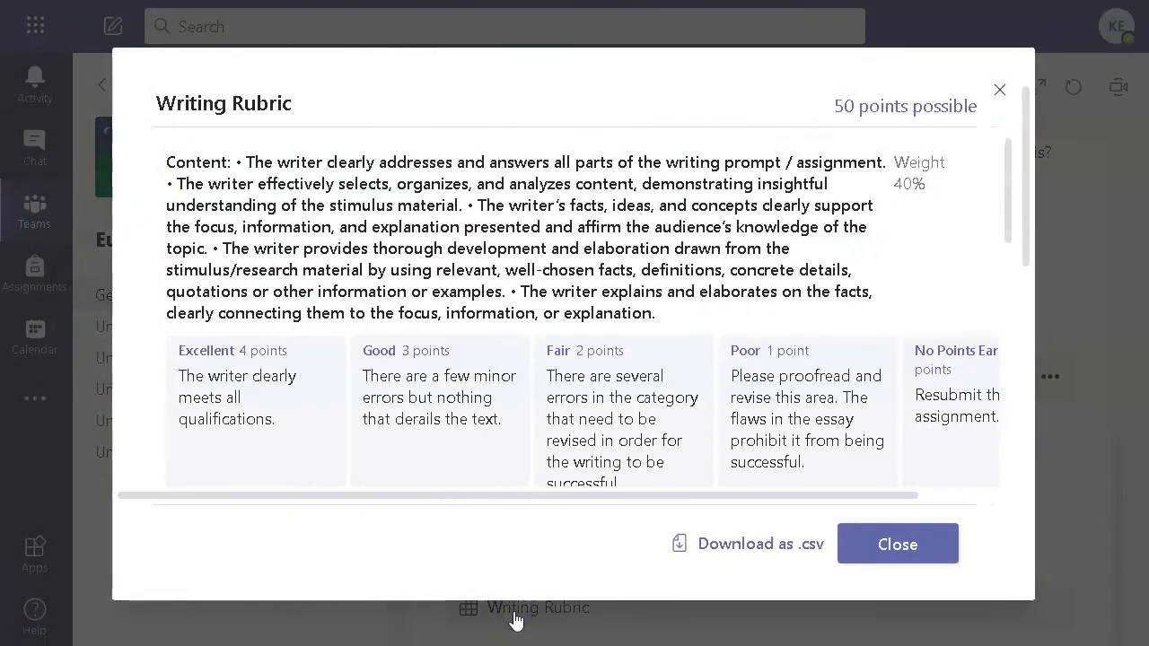